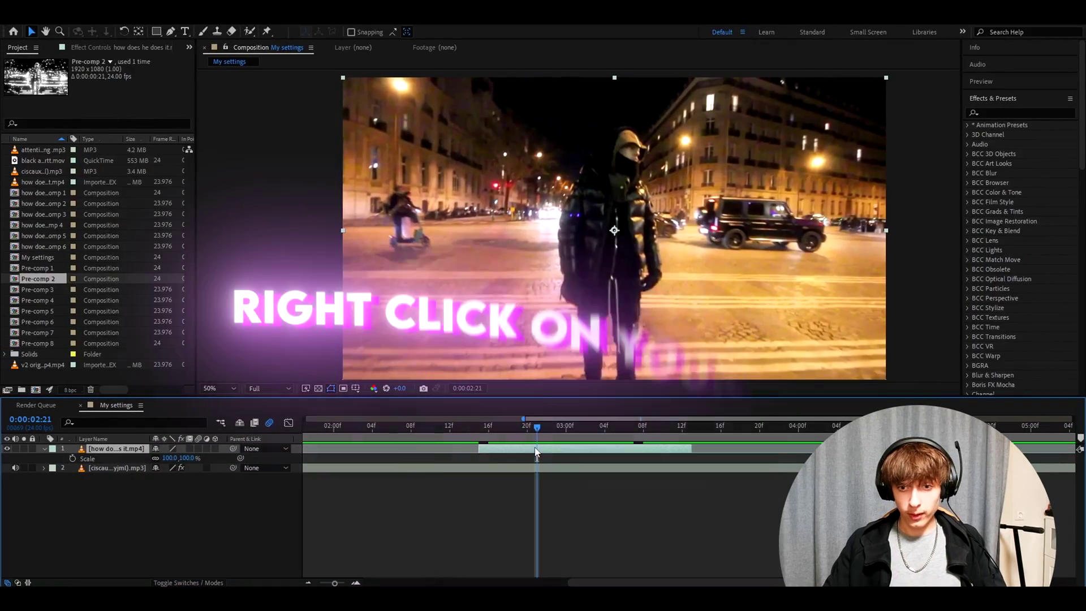
- Pre-compose the street footage layer into a comp named 'black and white'
{"action": "right_click", "coordinate": [537, 452]}
{"action": "left_click", "coordinate": [589, 380]}
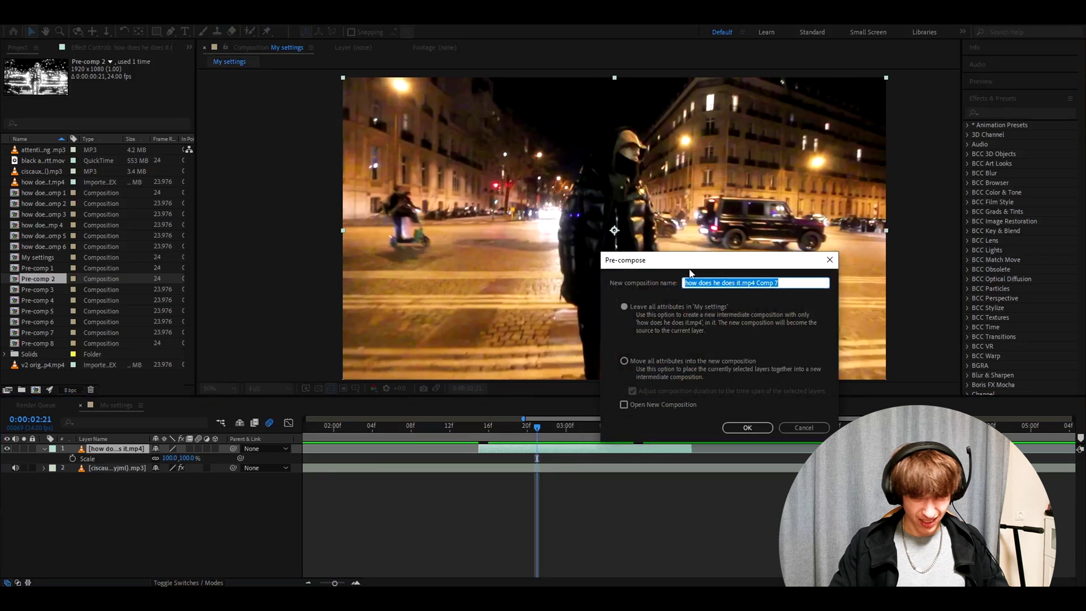
{"action": "type", "text": "black an"}
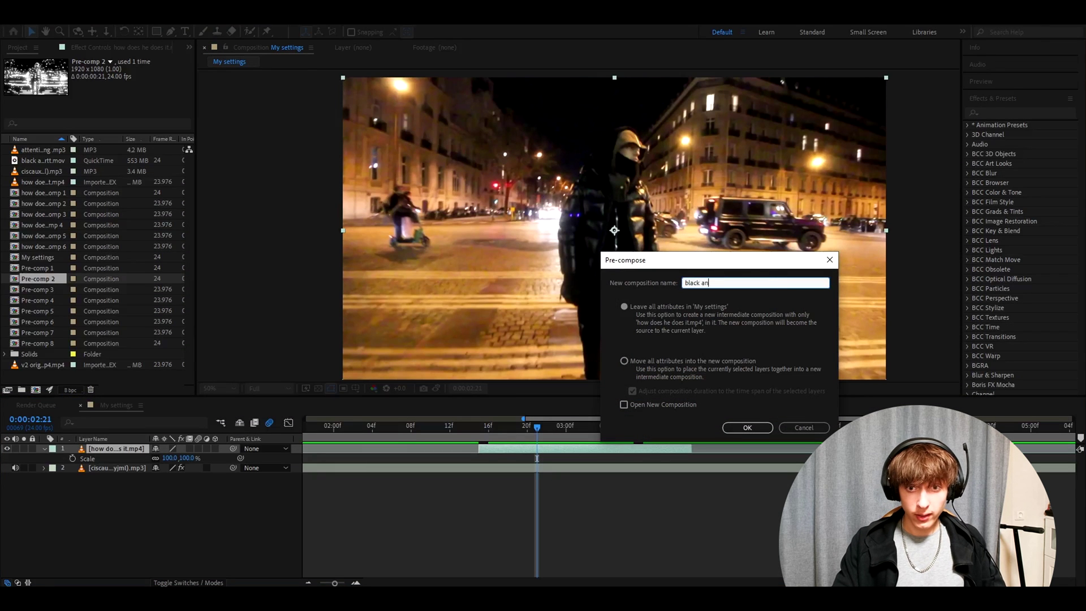
{"action": "type", "text": "d white"}
{"action": "key", "text": "Return"}
- Pre-compose the 'black and white' layer, moving all attributes, into a comp named 'crt'
{"action": "right_click", "coordinate": [528, 448]}
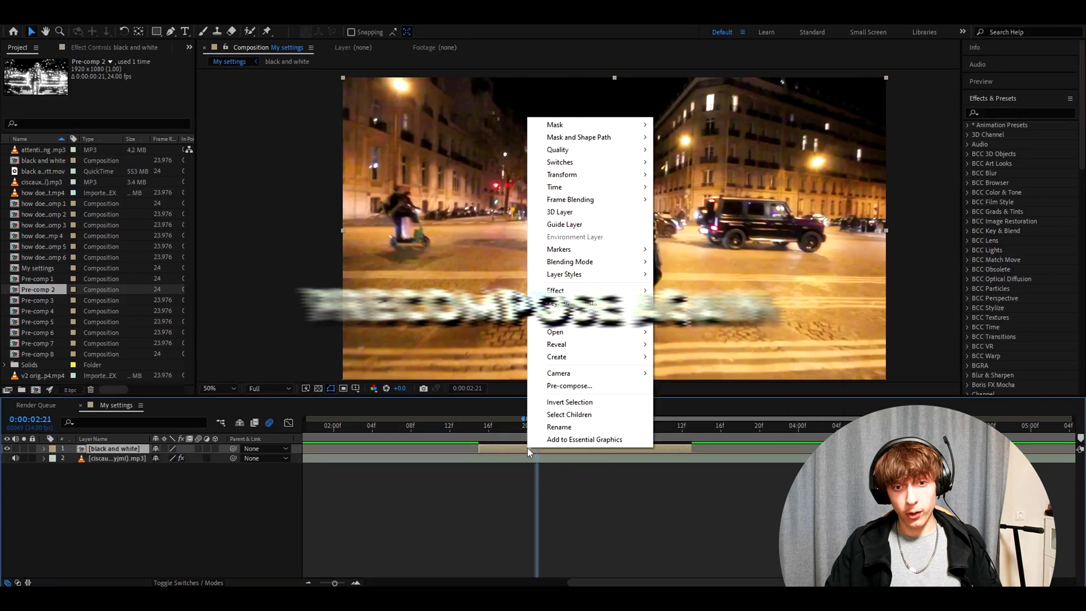
{"action": "left_click", "coordinate": [566, 383]}
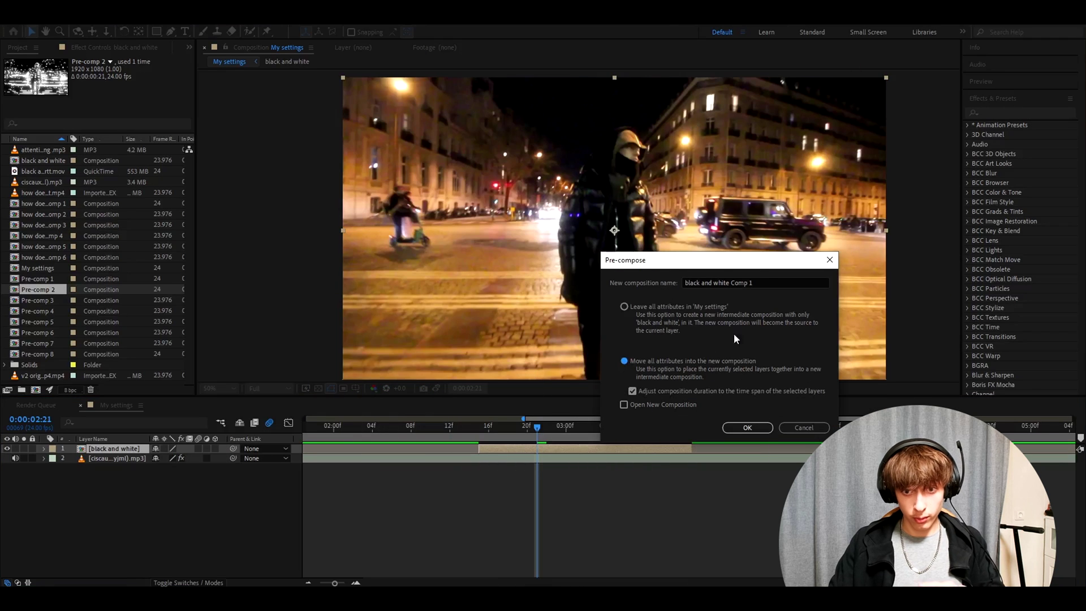
{"action": "triple_click", "coordinate": [753, 281]}
{"action": "type", "text": "crt"}
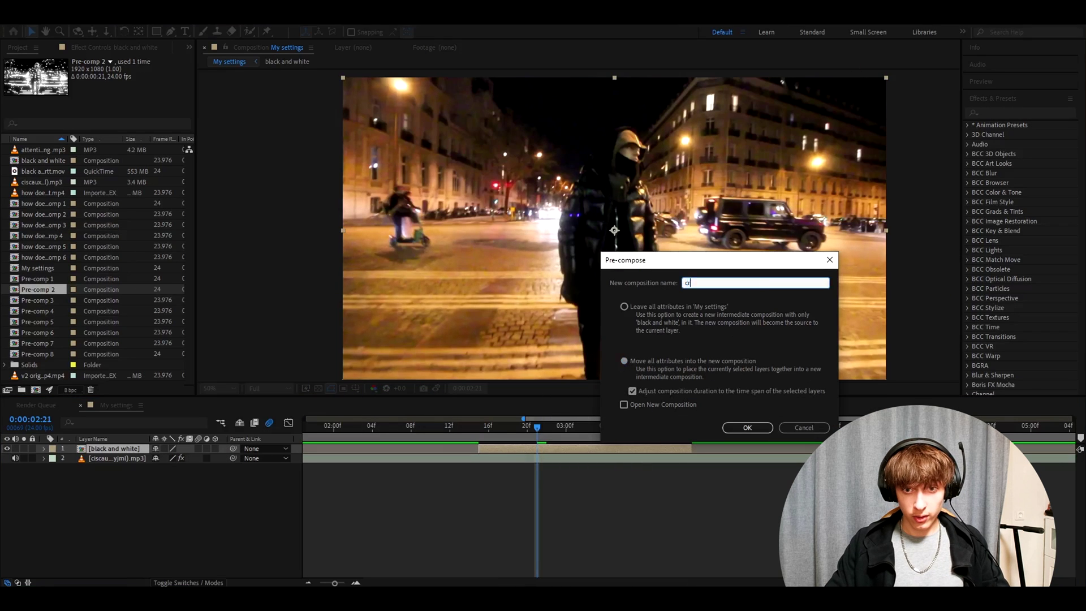
{"action": "key", "text": "Return"}
- Set the crt composition size to 720 × 480 in Composition Settings
{"action": "double_click", "coordinate": [534, 448]}
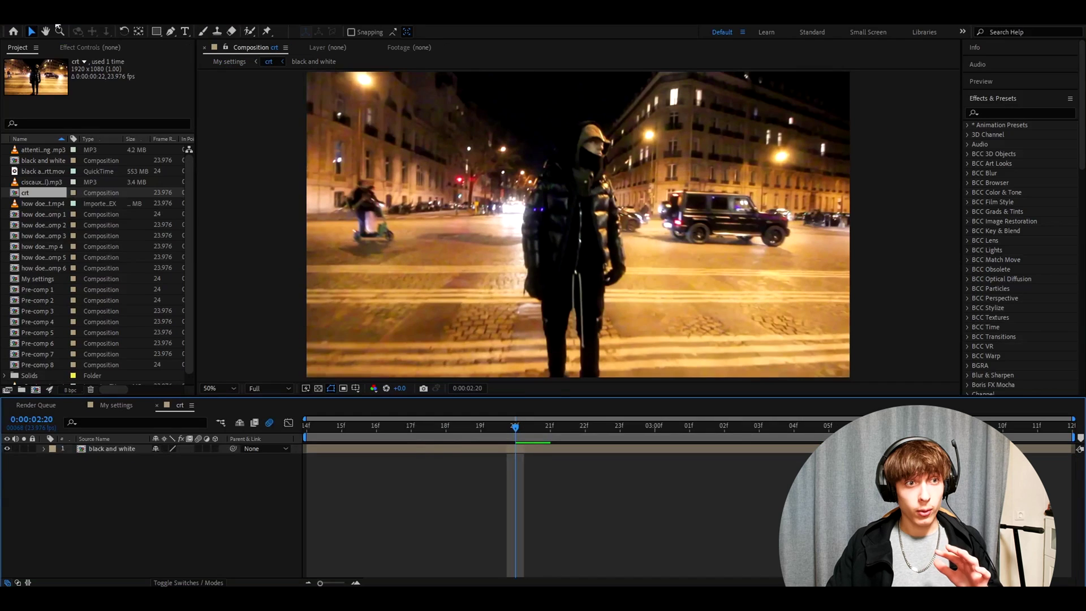
{"action": "left_click", "coordinate": [54, 11]}
{"action": "left_click", "coordinate": [74, 48]}
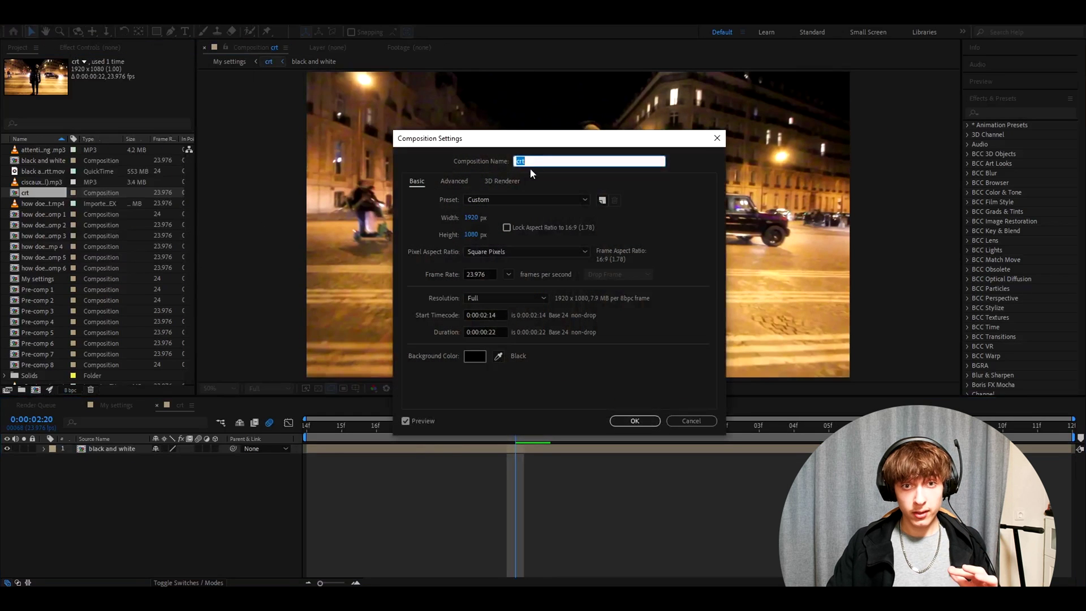
{"action": "left_click", "coordinate": [475, 216]}
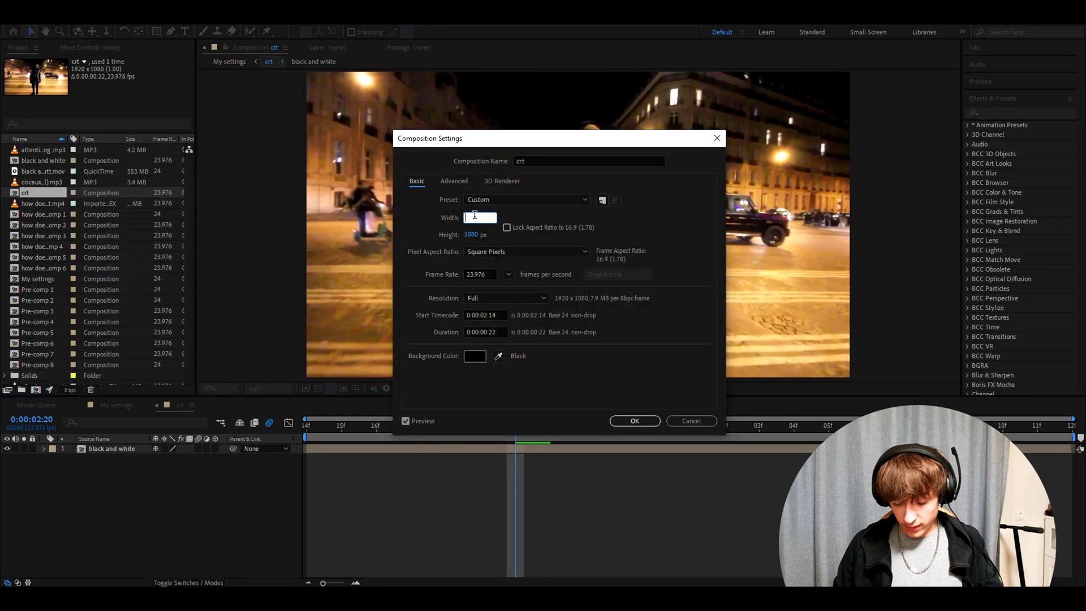
{"action": "type", "text": "720"}
{"action": "left_click", "coordinate": [469, 235]}
{"action": "type", "text": "480"}
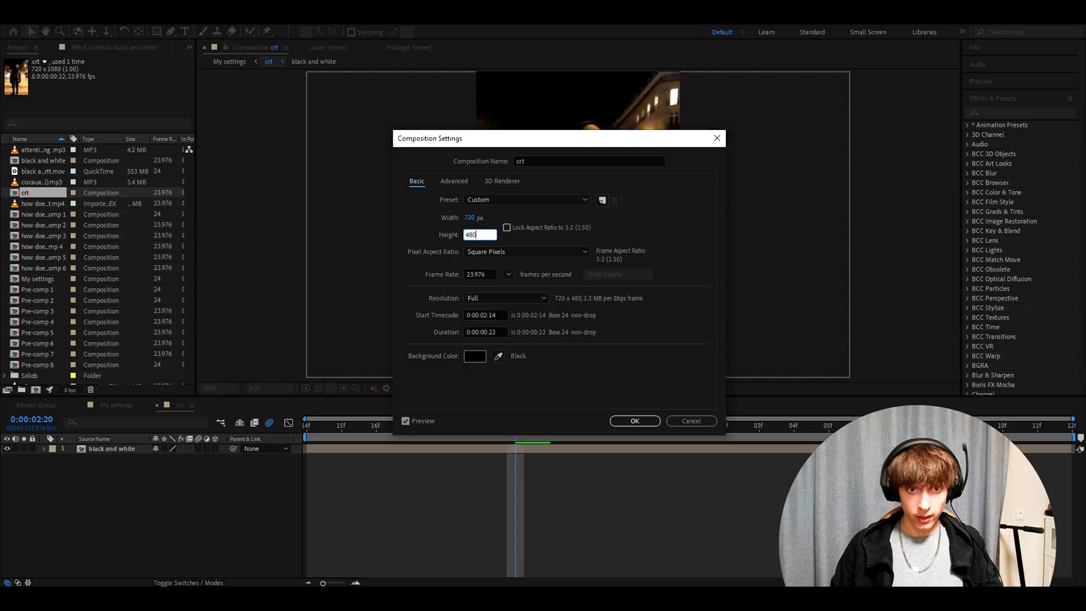
{"action": "left_click", "coordinate": [631, 421]}
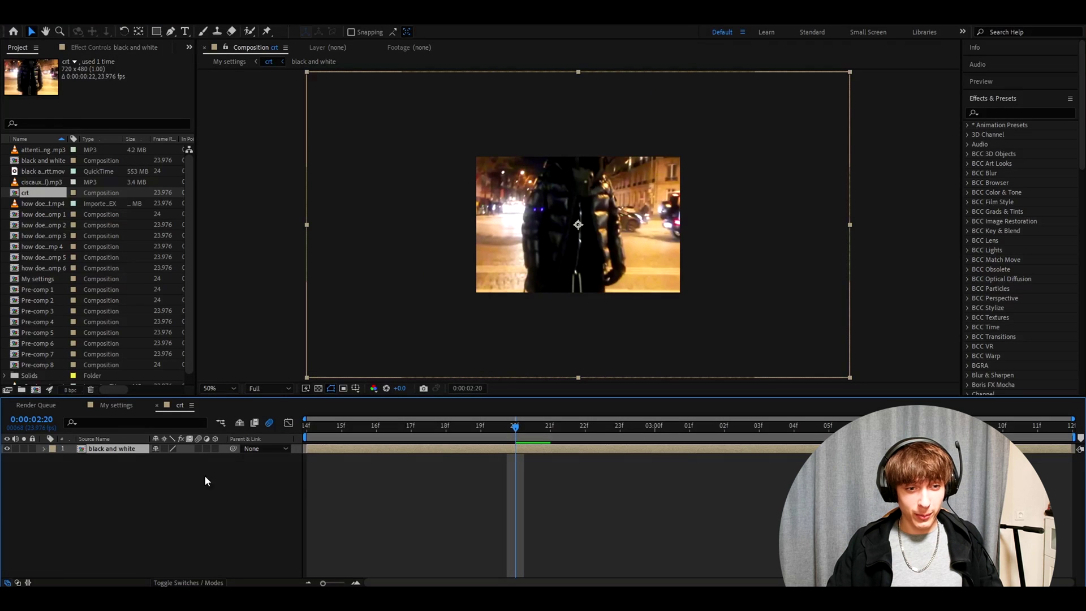
- Scale the black and white layer to 37.5%
{"action": "key", "text": "s"}
{"action": "left_click_drag", "start_coordinate": [175, 459], "coordinate": [130, 461]}
{"action": "left_click", "coordinate": [170, 459]}
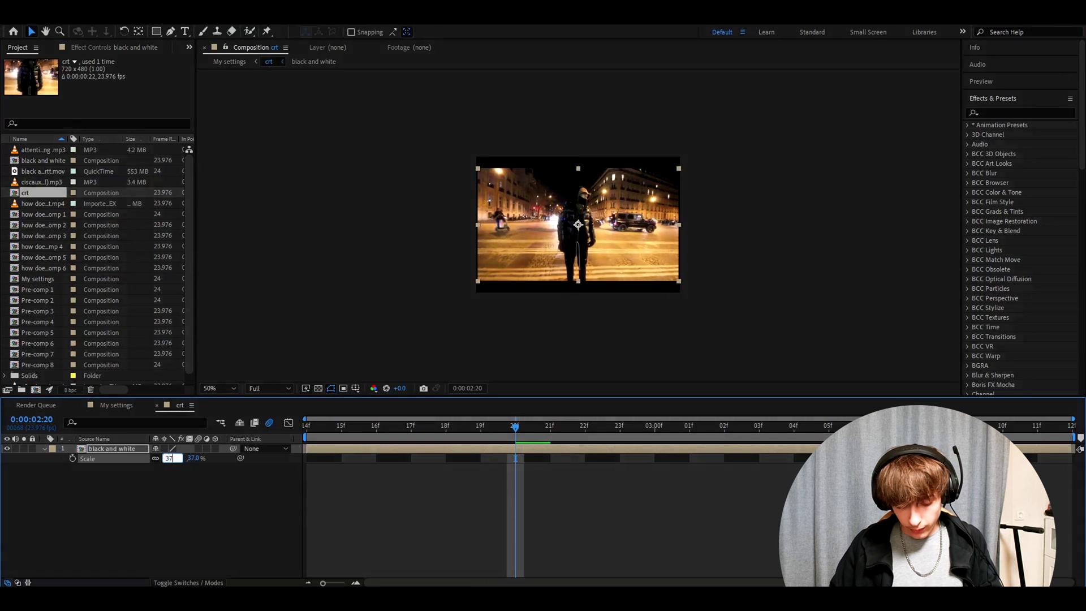
{"action": "type", "text": "37.5"}
{"action": "key", "text": "Return"}
{"action": "key", "text": "F3"}
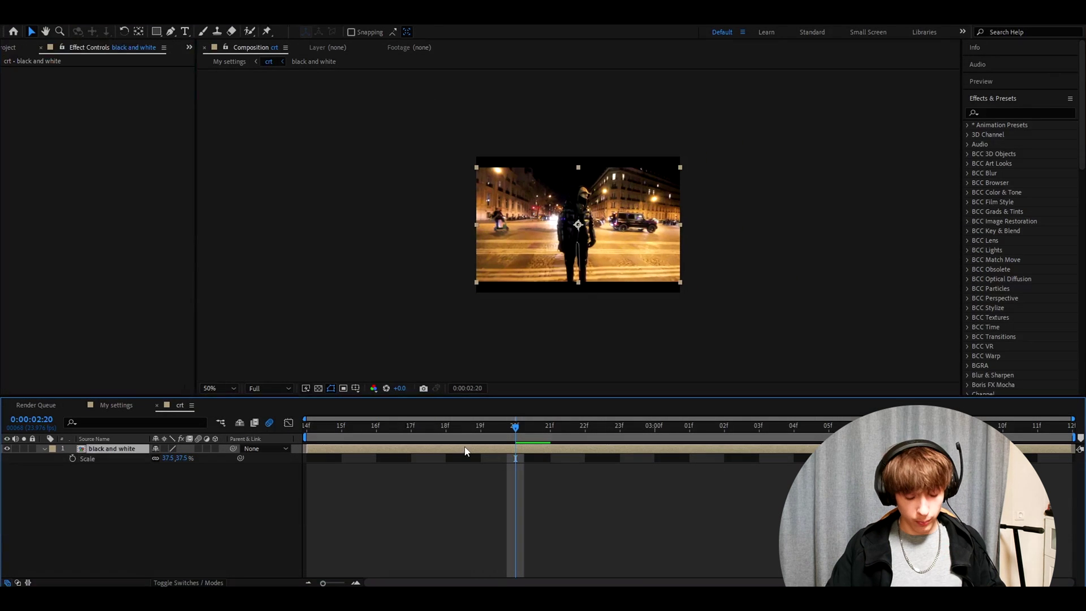
- Add an adjustment layer with a Glow effect at intensity 0.3
{"action": "key", "text": "ctrl+alt+y"}
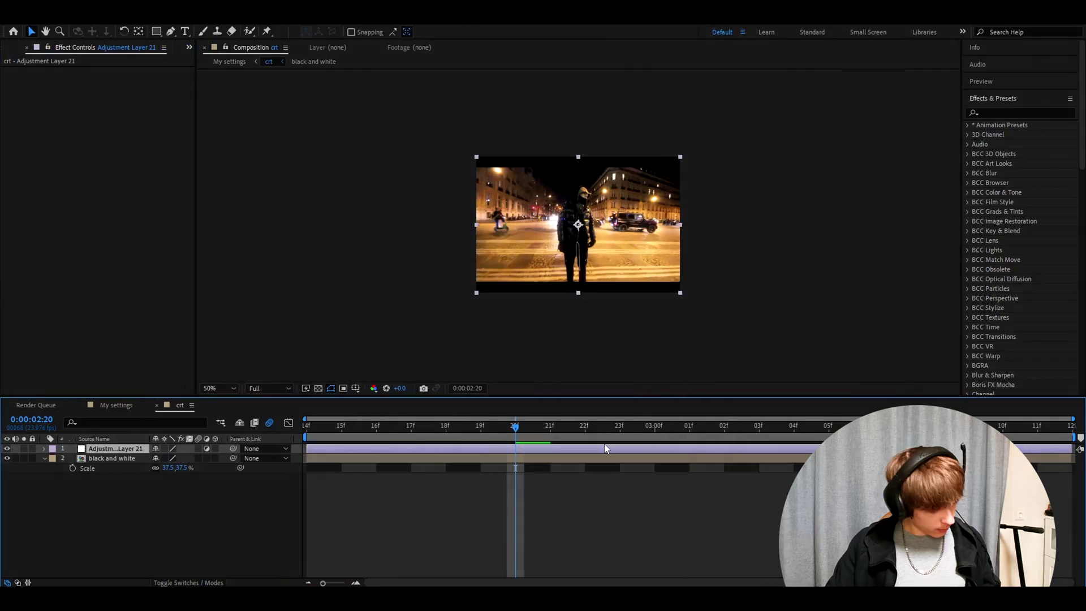
{"action": "left_click", "coordinate": [1005, 112]}
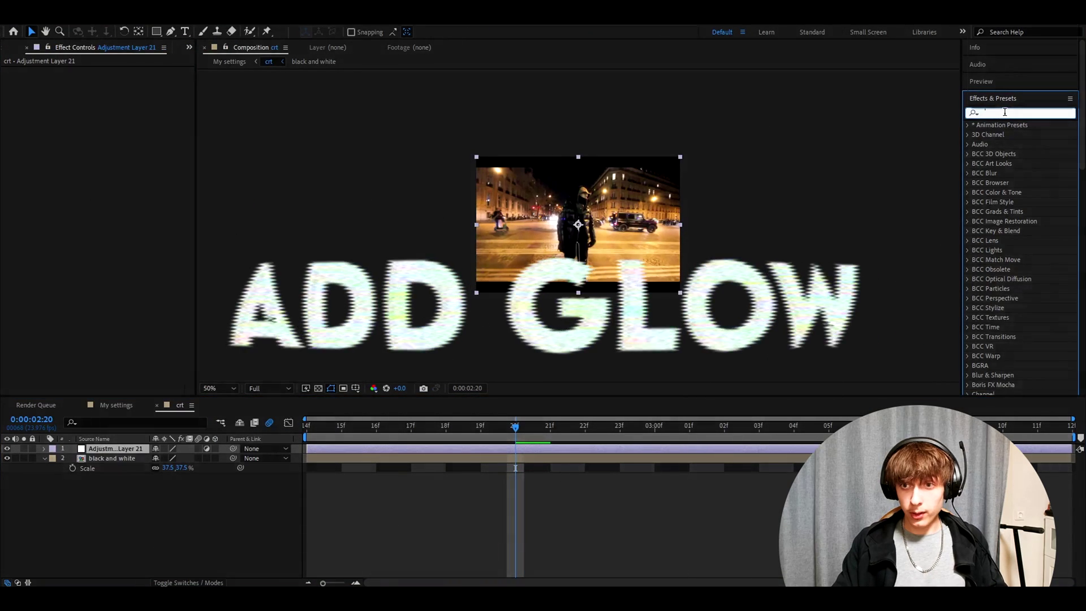
{"action": "type", "text": "glow"}
{"action": "scroll", "coordinate": [1022, 276], "scroll_direction": "down", "scroll_amount": 10}
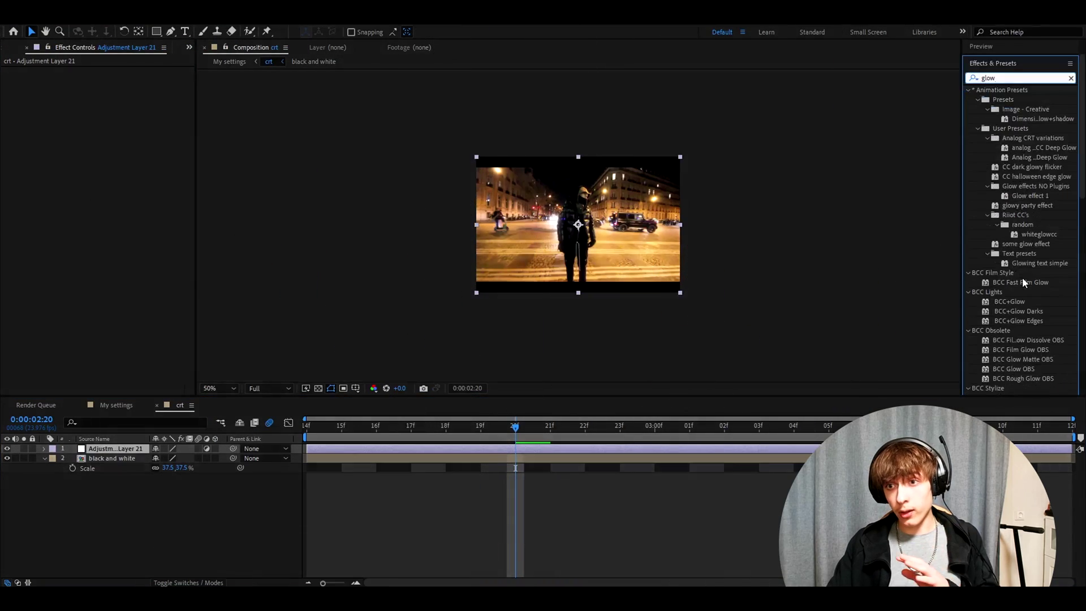
{"action": "left_click_drag", "start_coordinate": [1010, 238], "coordinate": [63, 100]}
{"action": "left_click", "coordinate": [113, 91]}
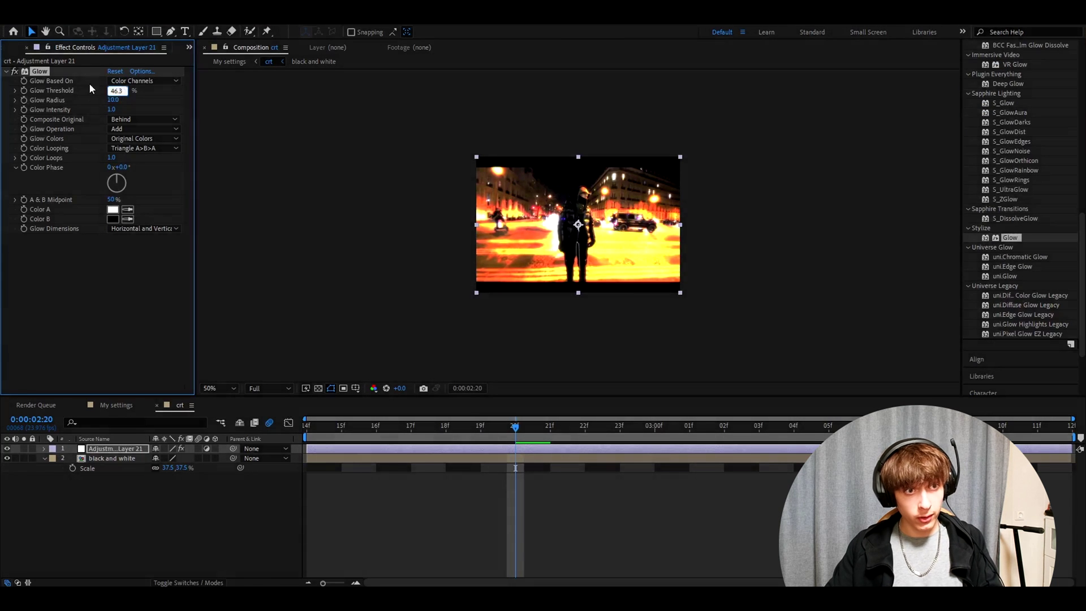
{"action": "left_click", "coordinate": [111, 109]}
{"action": "type", "text": "0.3"}
{"action": "key", "text": "Return"}
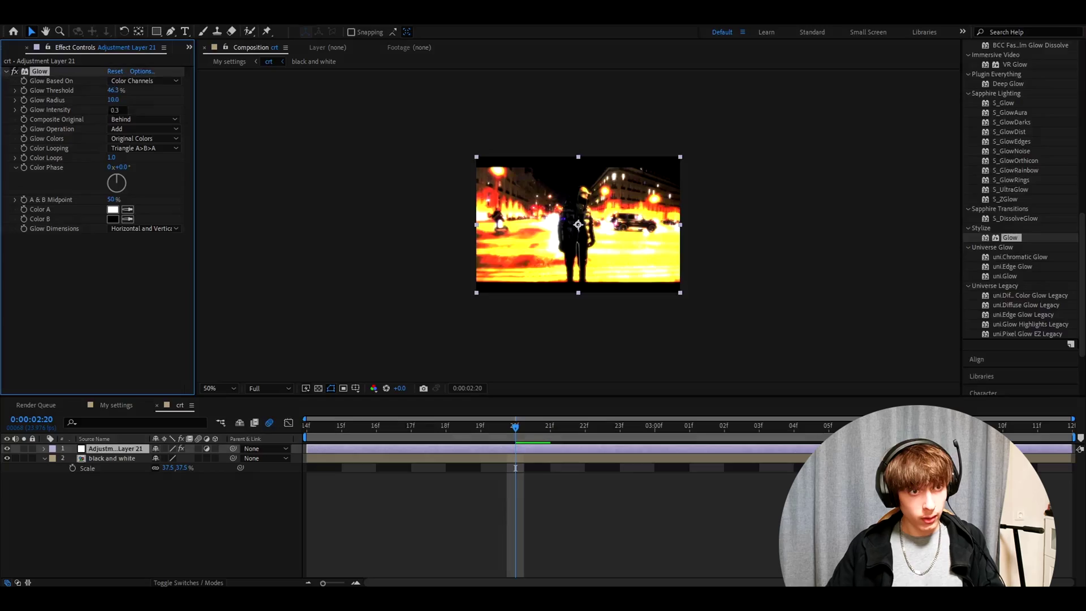
- Apply CC Vignette to the adjustment layer with Angle of View 43
{"action": "left_click", "coordinate": [1012, 113]}
{"action": "type", "text": "cc vign"}
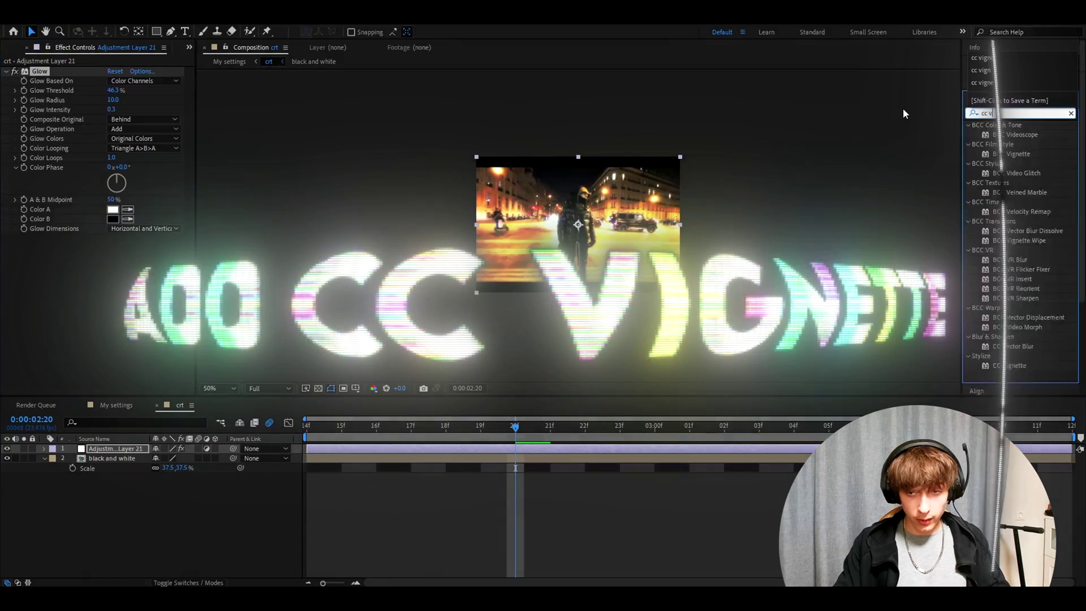
{"action": "double_click", "coordinate": [1009, 173]}
{"action": "left_click", "coordinate": [113, 91]}
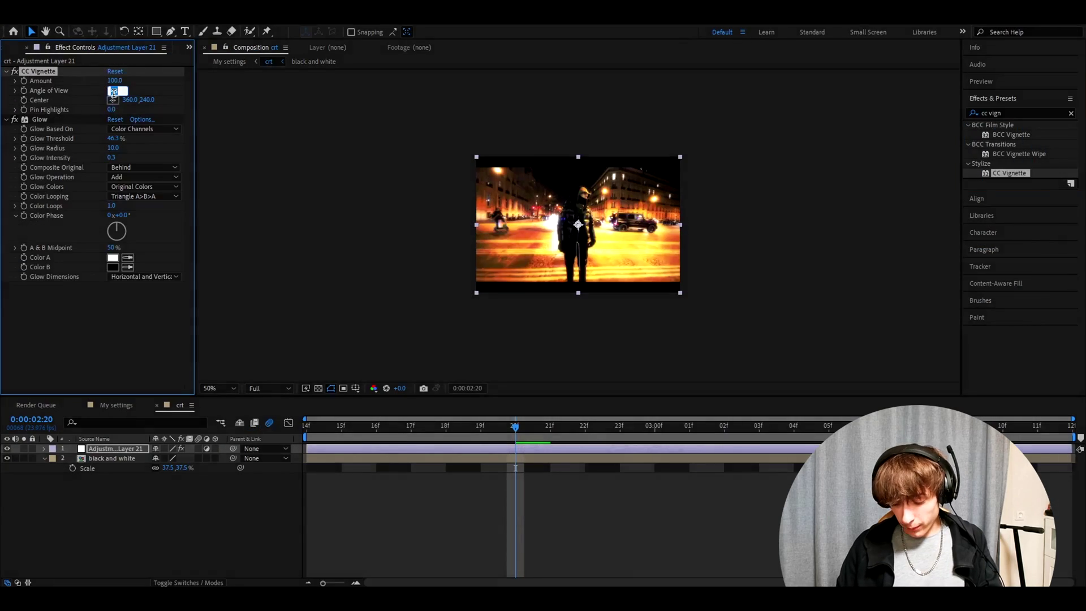
{"action": "key", "text": "Return"}
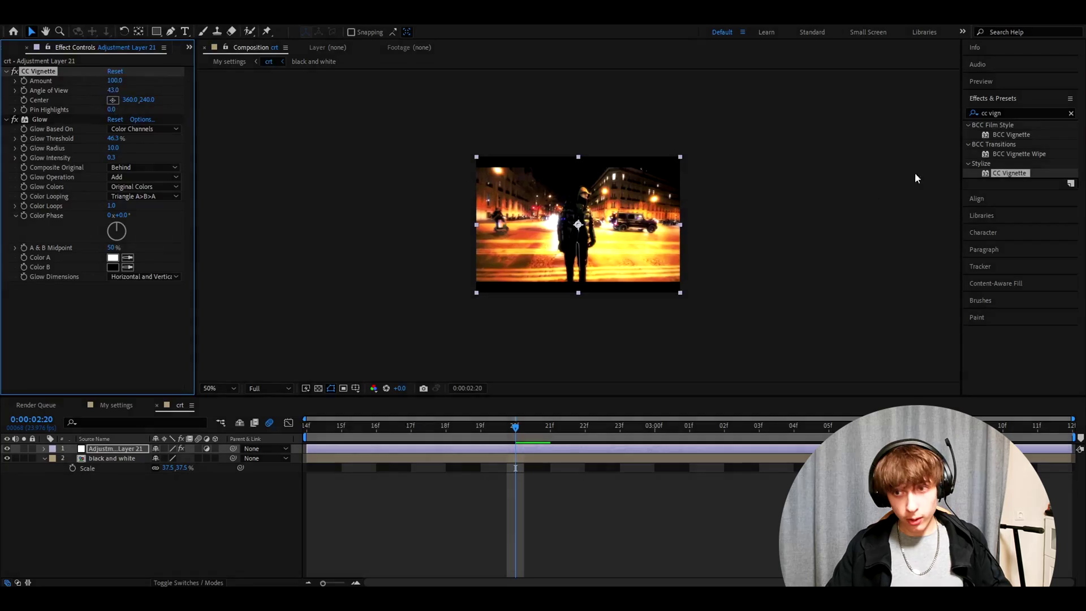
- Apply CC Lens with Size 334 and Convergence -200, viewing the comp at 100%
{"action": "left_click", "coordinate": [1013, 113]}
{"action": "type", "text": "cc lens"}
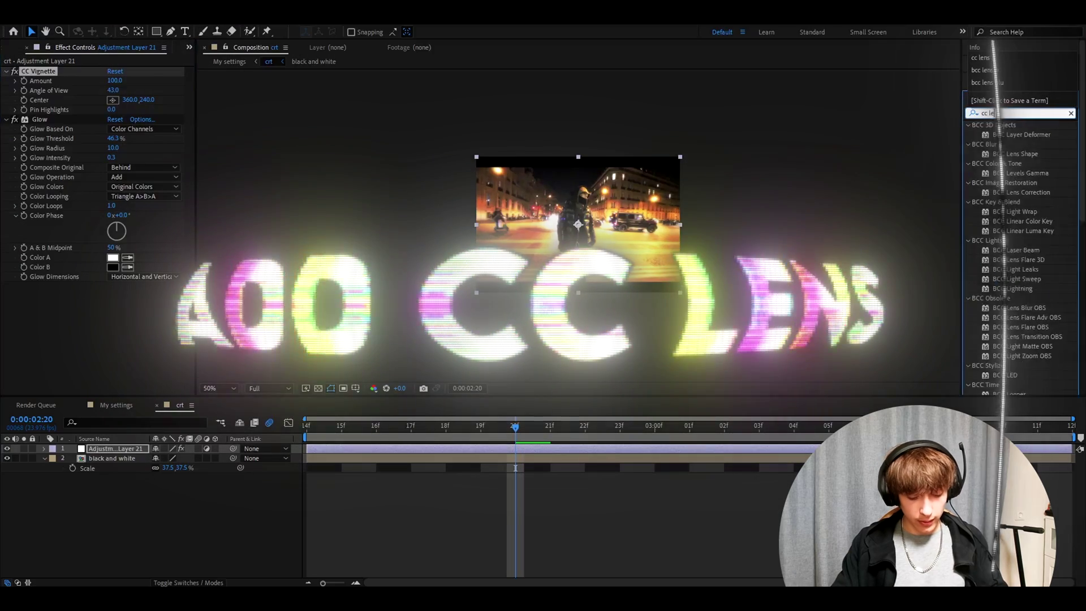
{"action": "double_click", "coordinate": [1004, 307]}
{"action": "left_click", "coordinate": [114, 90]}
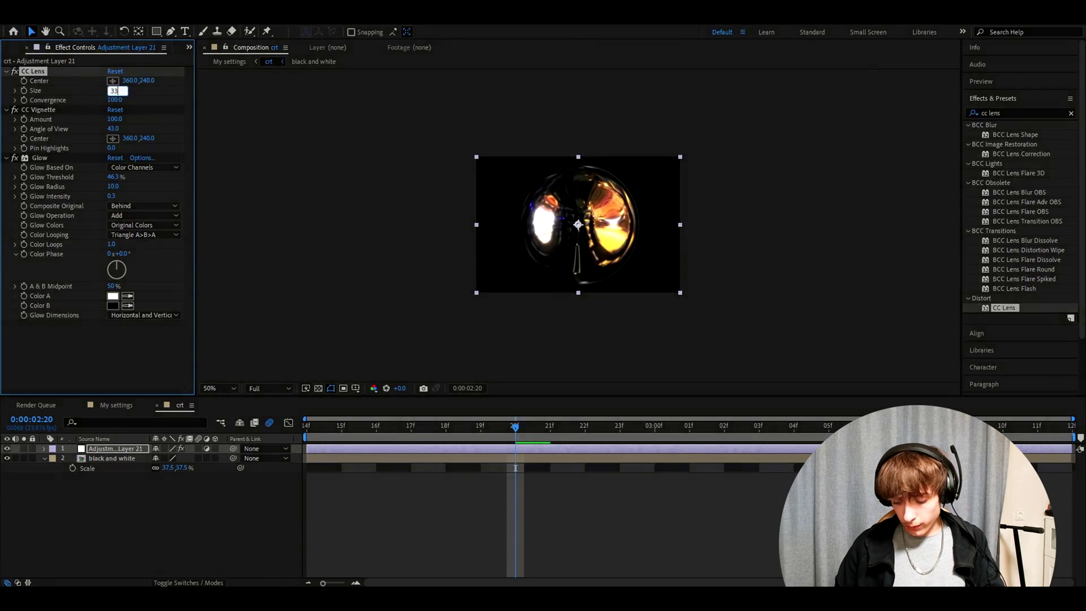
{"action": "type", "text": "334"}
{"action": "left_click", "coordinate": [115, 99]}
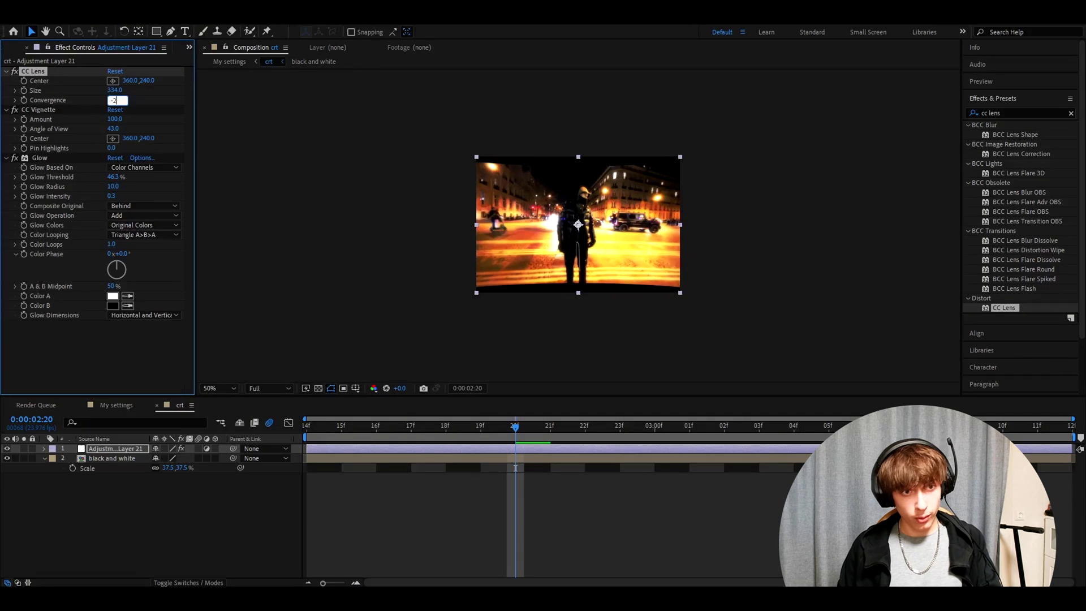
{"action": "key", "text": "Return"}
{"action": "key", "text": "slash"}
- Add a Grid effect sized by width and height: width 2, height 4, border 1
{"action": "left_click", "coordinate": [1012, 113]}
{"action": "type", "text": "grid"}
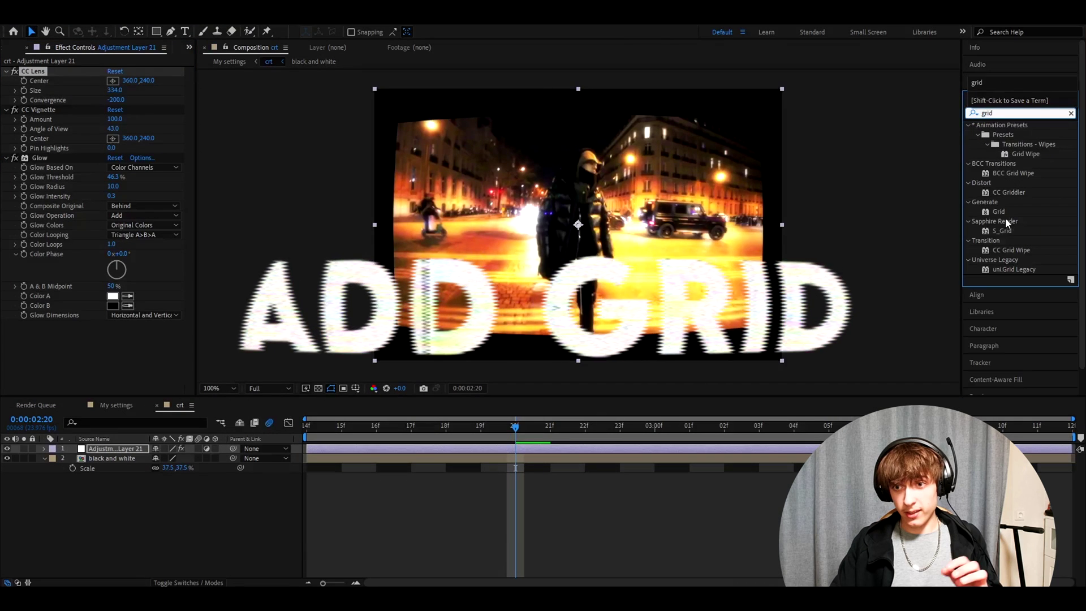
{"action": "left_click_drag", "start_coordinate": [1006, 218], "coordinate": [59, 73]}
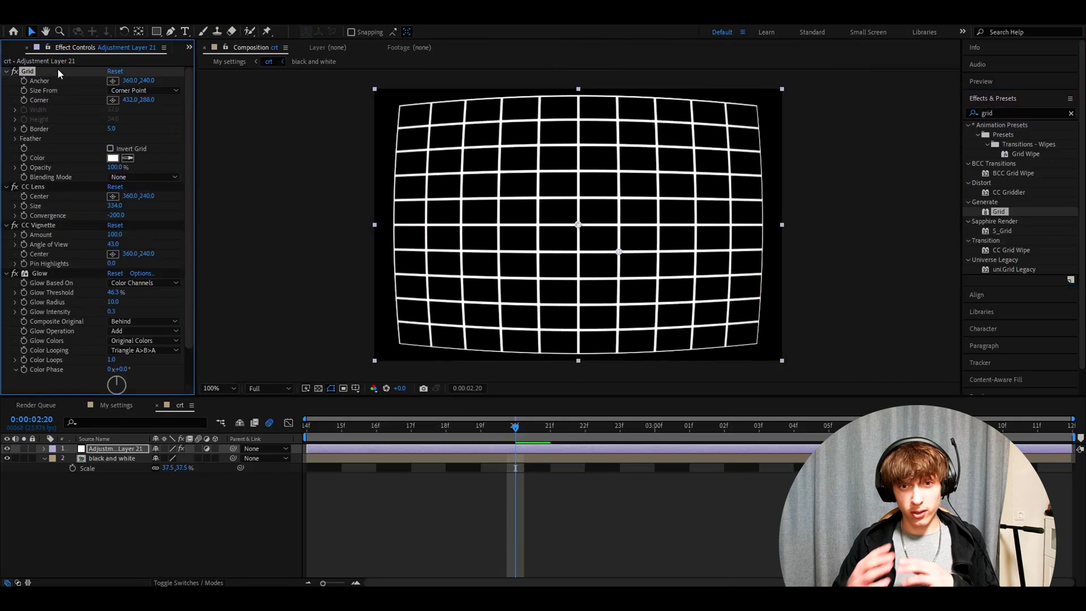
{"action": "left_click", "coordinate": [121, 92]}
{"action": "left_click", "coordinate": [136, 127]}
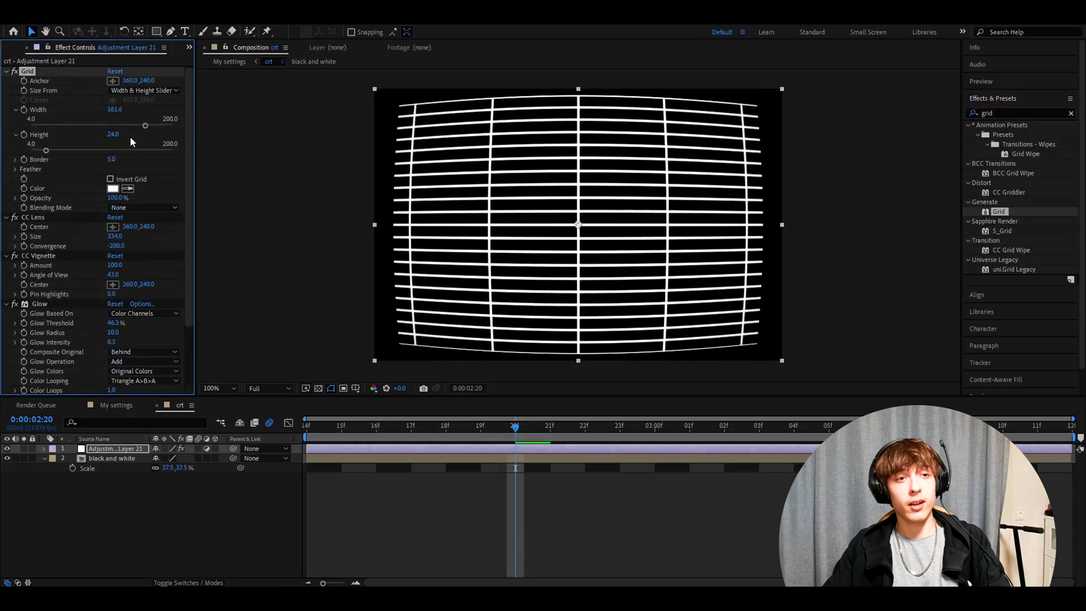
{"action": "left_click", "coordinate": [114, 110]}
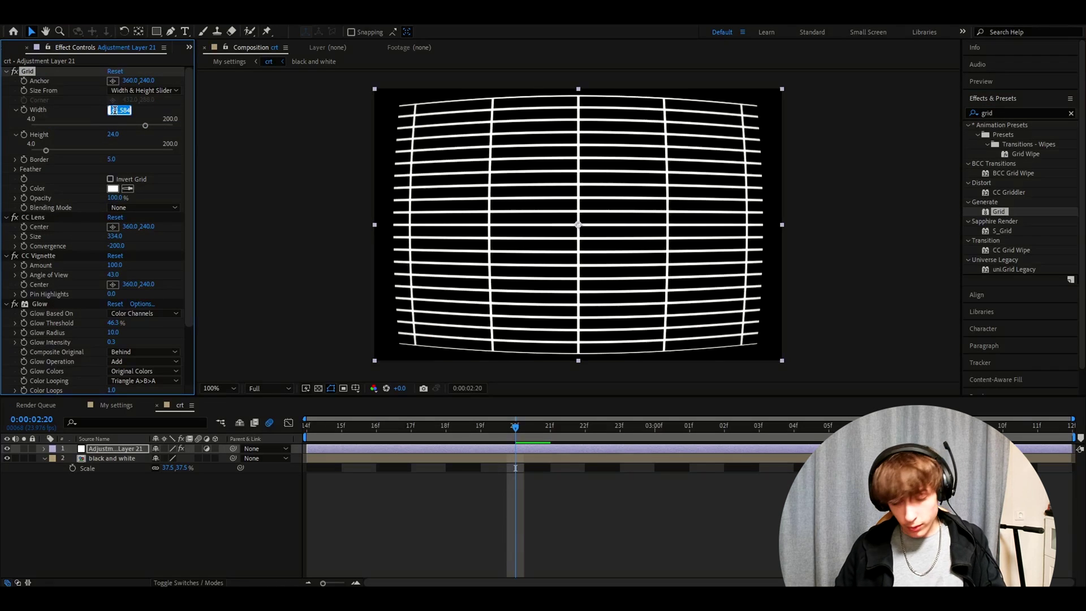
{"action": "type", "text": "2"}
{"action": "key", "text": "Return"}
{"action": "left_click", "coordinate": [113, 134]}
{"action": "type", "text": "4"}
{"action": "key", "text": "Return"}
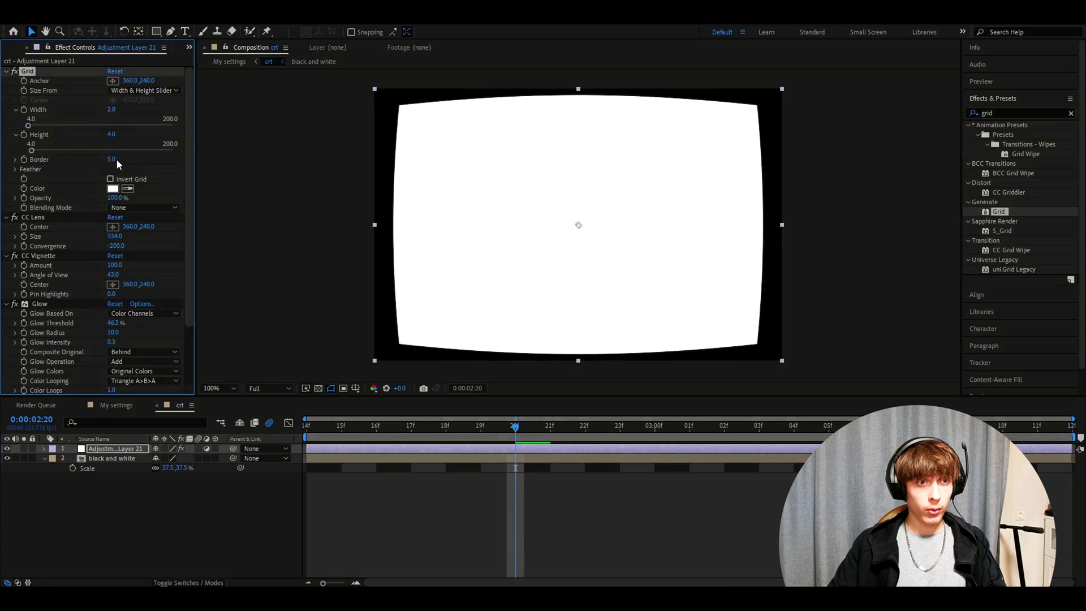
{"action": "left_click", "coordinate": [111, 159]}
{"action": "type", "text": "1"}
{"action": "key", "text": "Return"}
- Make the grid color black and set its blending mode to Hard Light
{"action": "left_click", "coordinate": [113, 189]}
{"action": "left_click_drag", "start_coordinate": [478, 557], "coordinate": [500, 549]}
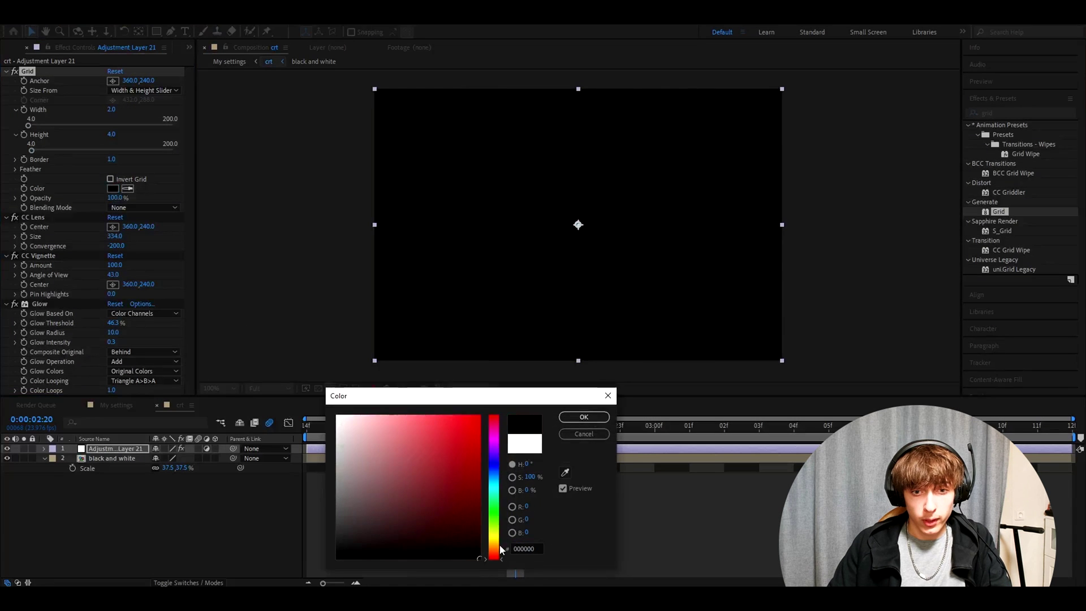
{"action": "left_click", "coordinate": [584, 418]}
{"action": "left_click", "coordinate": [144, 207]}
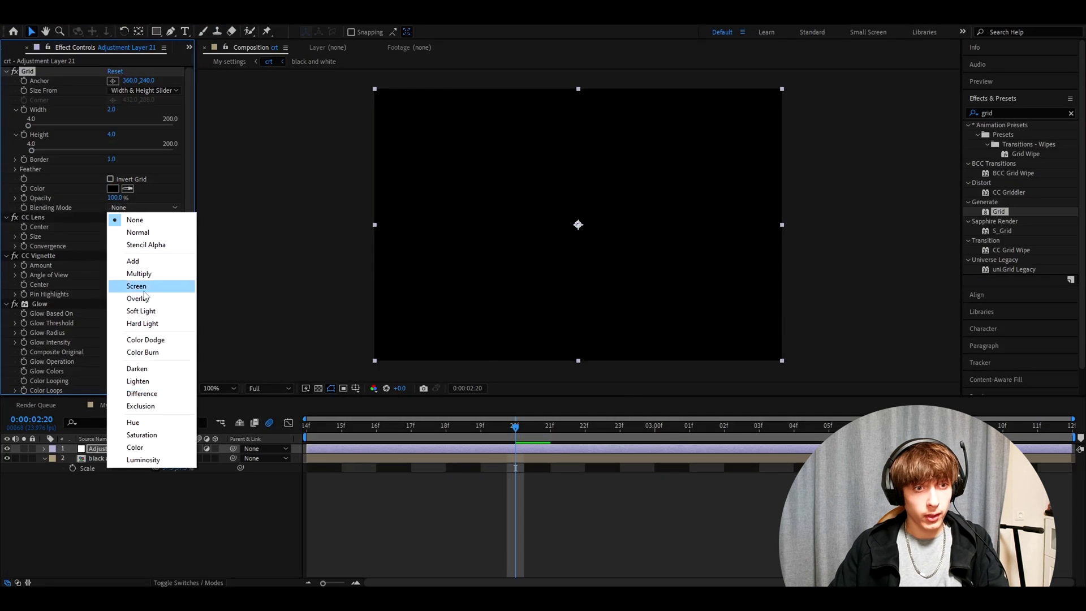
{"action": "left_click", "coordinate": [142, 325]}
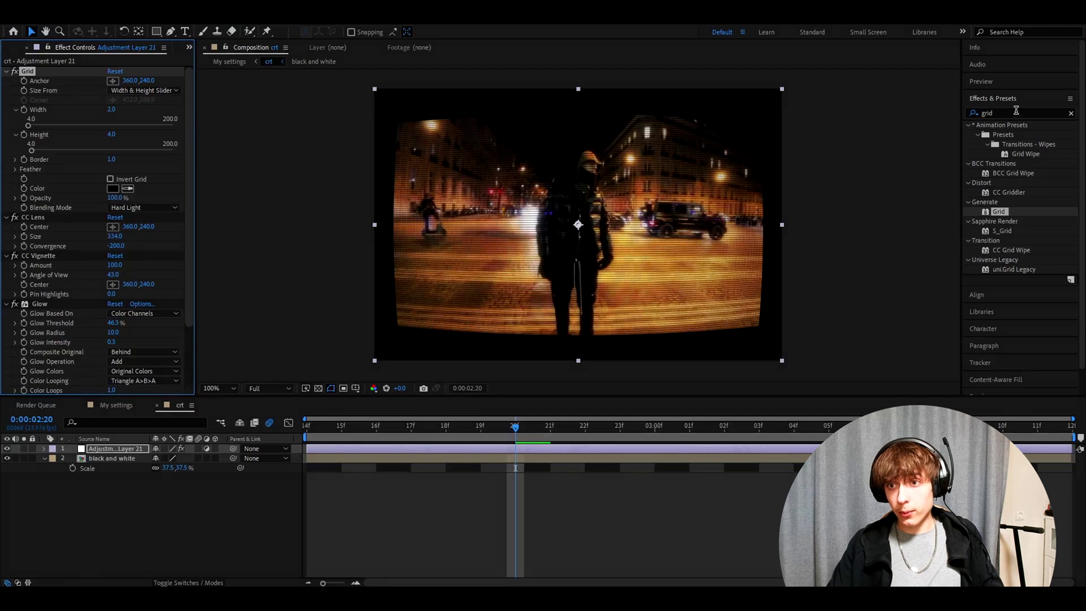
- Apply Gaussian Blur to the adjustment layer with Blurriness 3.0
{"action": "double_click", "coordinate": [1016, 110]}
{"action": "type", "text": "gaussia"}
{"action": "left_click_drag", "start_coordinate": [1023, 154], "coordinate": [74, 71]}
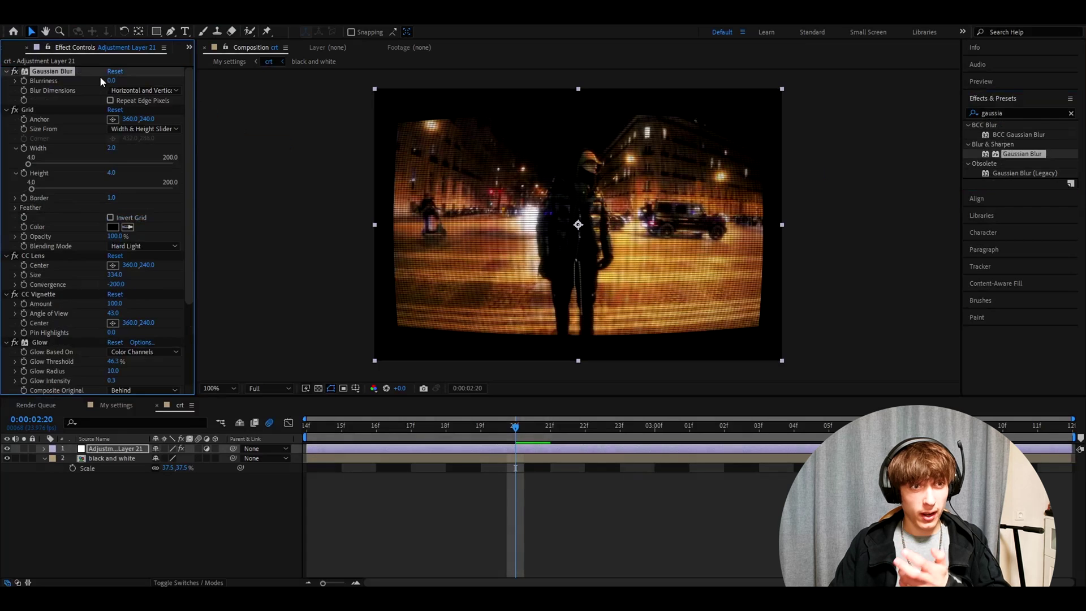
{"action": "left_click", "coordinate": [110, 81]}
{"action": "key", "text": "Return"}
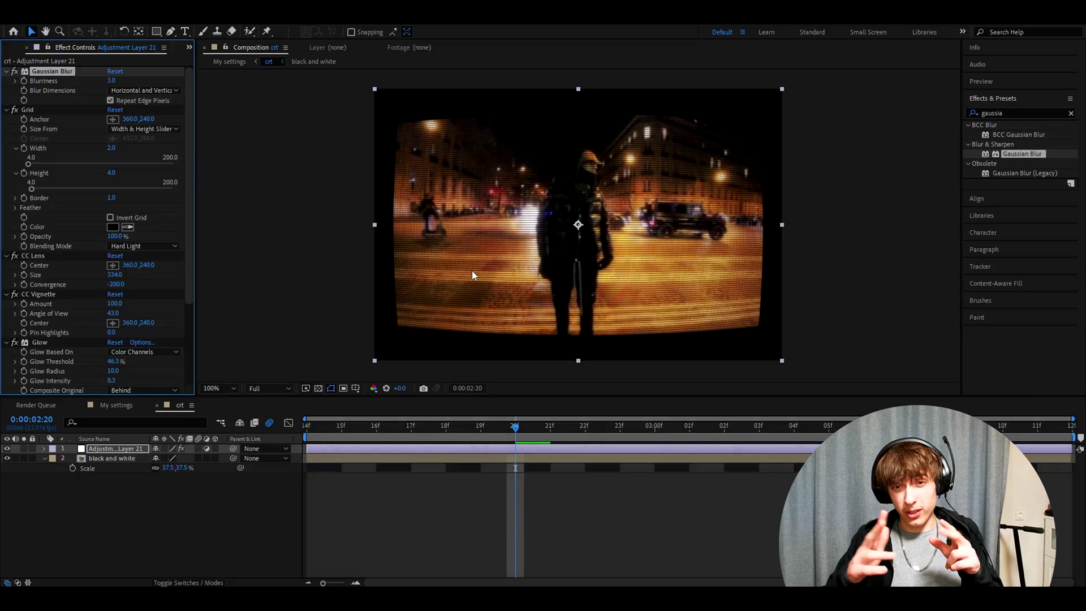
- Open the black and white comp and add an adjustment layer with Transform scale 119
{"action": "left_click", "coordinate": [484, 457]}
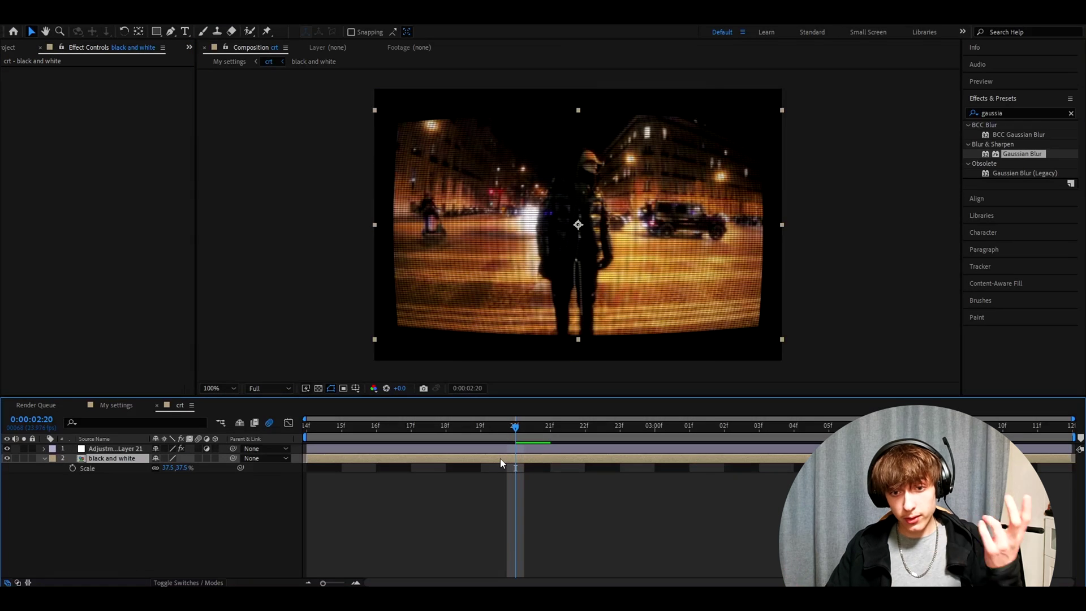
{"action": "double_click", "coordinate": [500, 458]}
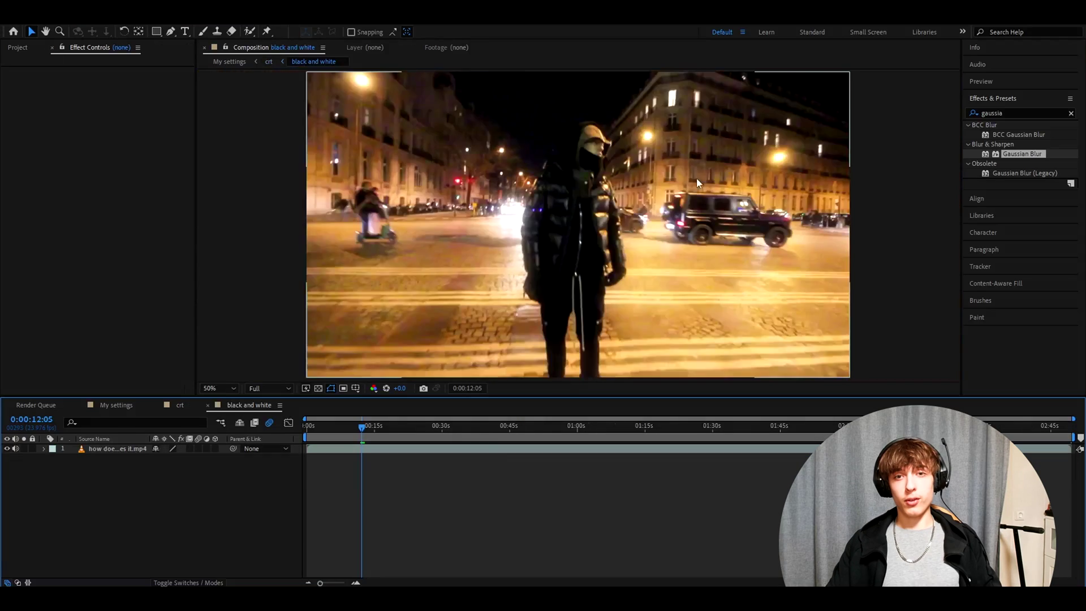
{"action": "left_click", "coordinate": [357, 449]}
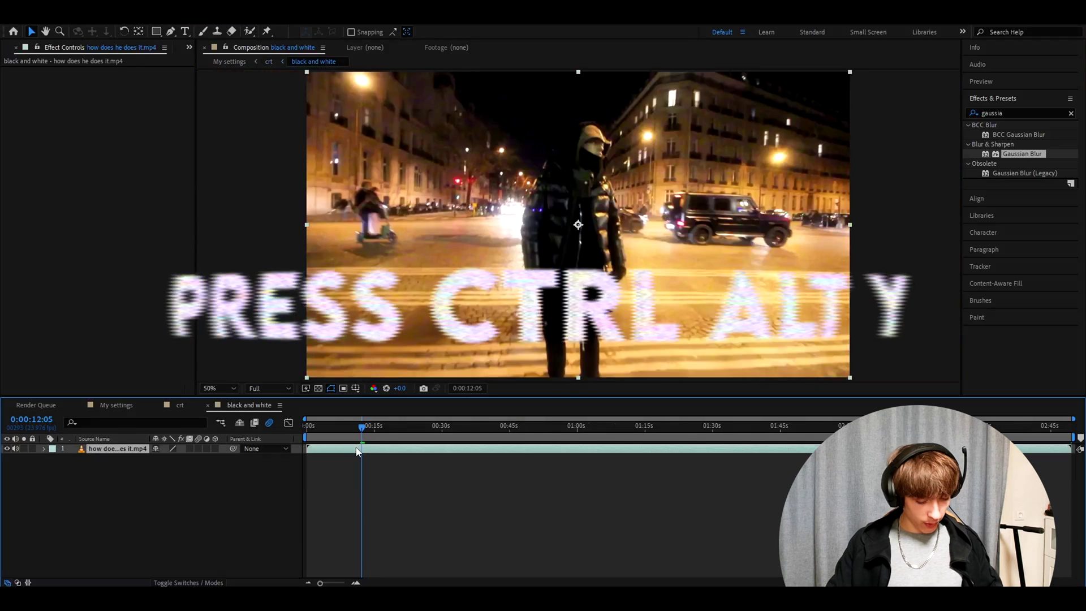
{"action": "key", "text": "ctrl+alt+y"}
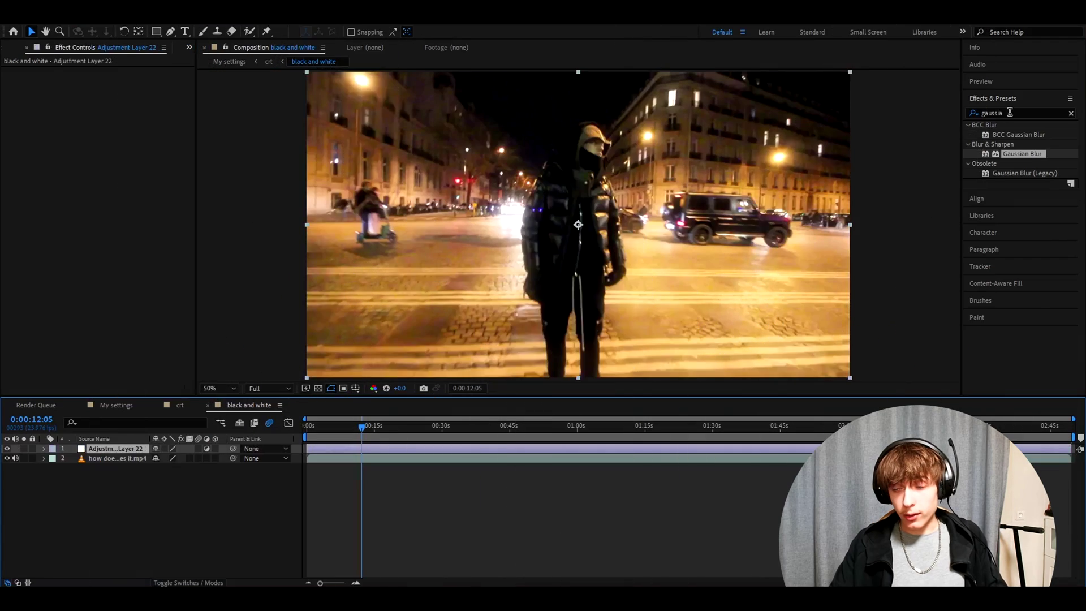
{"action": "key", "text": "ctrl+5"}
{"action": "type", "text": "transfor"}
{"action": "left_click_drag", "start_coordinate": [1016, 193], "coordinate": [113, 113]}
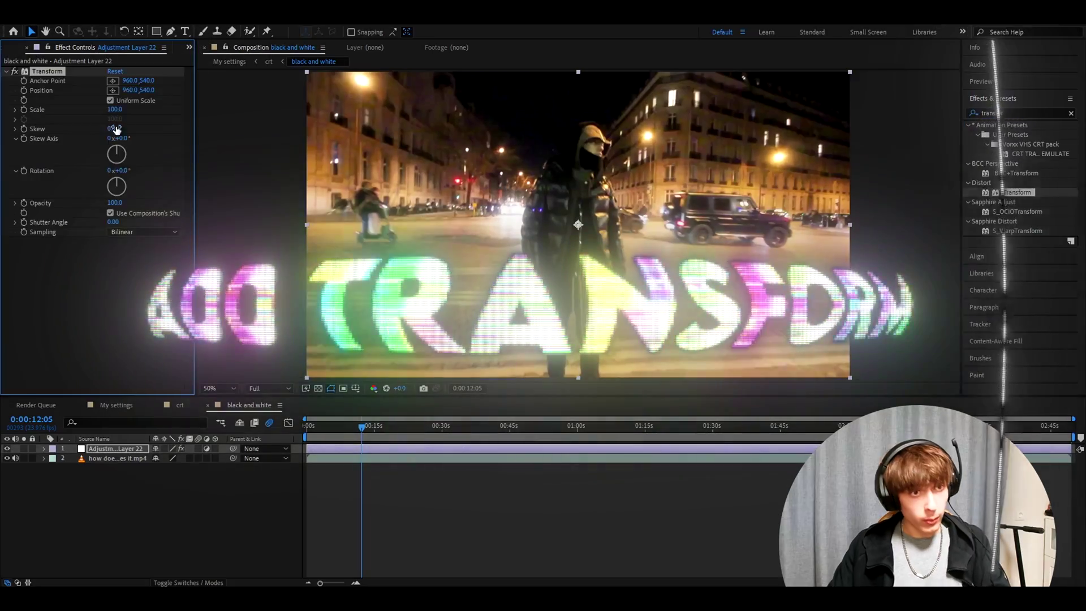
{"action": "type", "text": "119"}
{"action": "key", "text": "Return"}
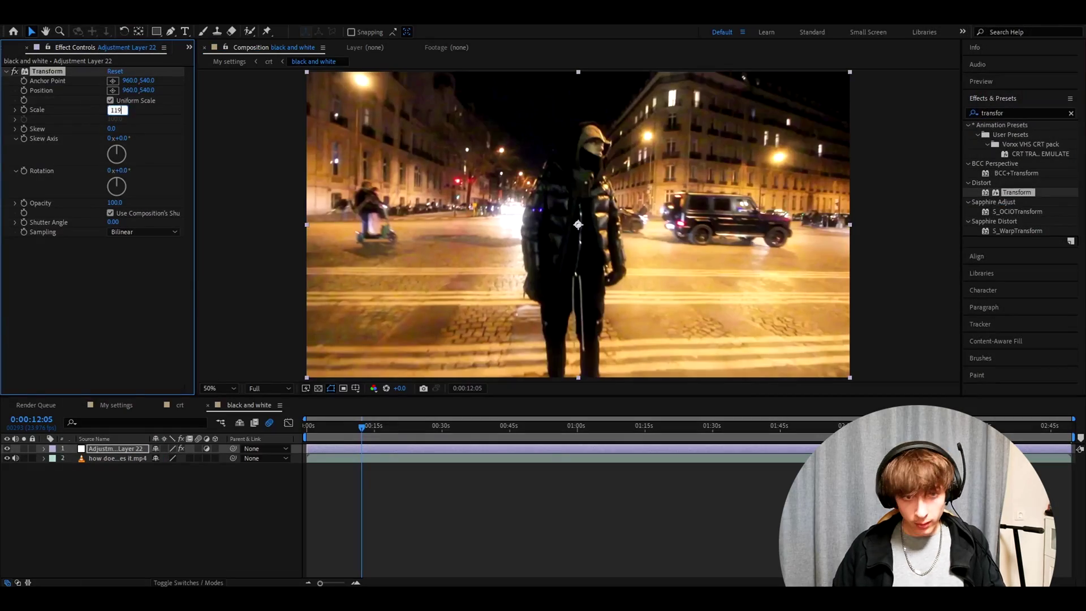
- Apply two Glow effects to the adjustment layer
{"action": "key", "text": "ctrl+5"}
{"action": "type", "text": "glow"}
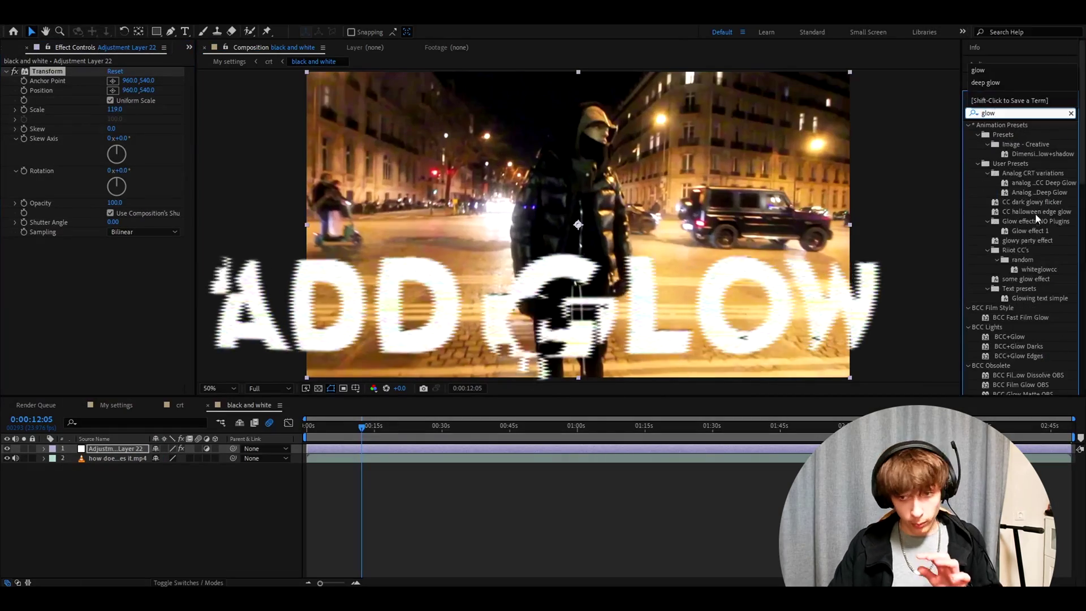
{"action": "scroll", "coordinate": [1037, 239], "scroll_direction": "down", "scroll_amount": 5}
{"action": "left_click_drag", "start_coordinate": [1011, 202], "coordinate": [66, 144]}
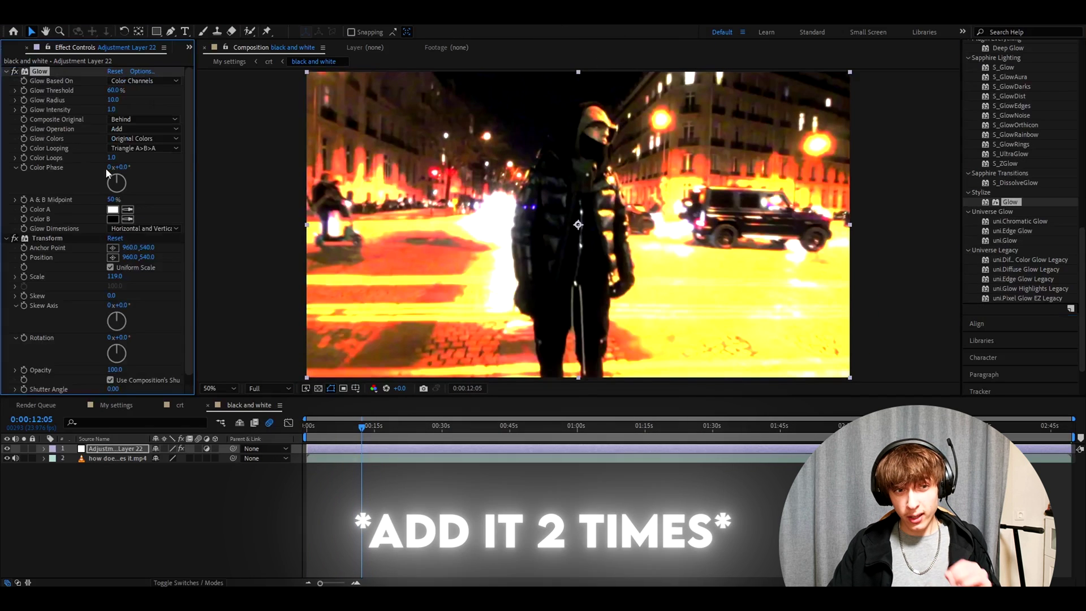
{"action": "left_click_drag", "start_coordinate": [1007, 202], "coordinate": [68, 74]}
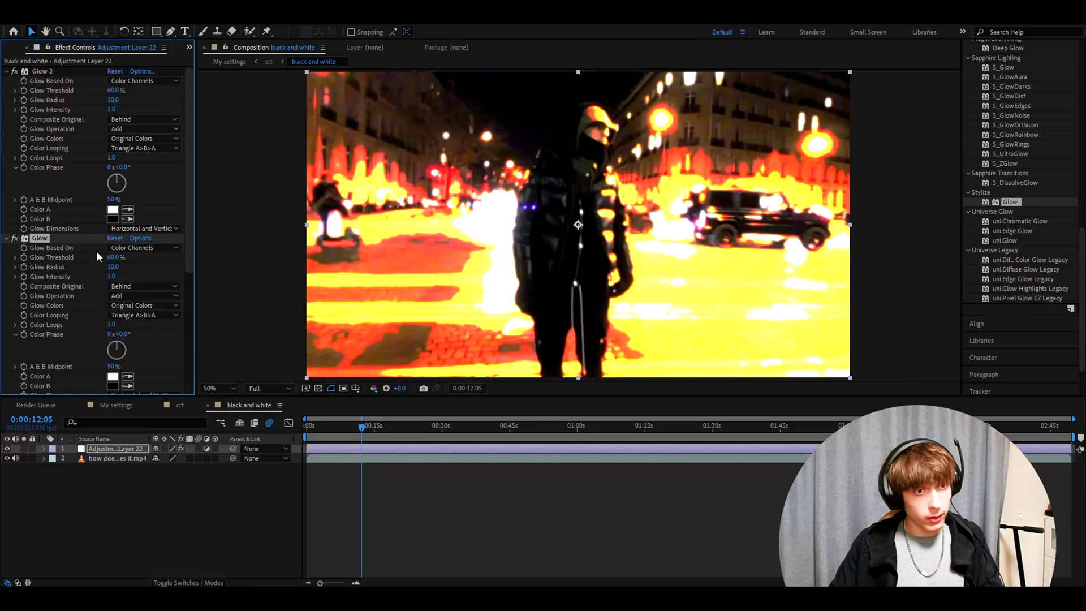
- Set the first Glow to threshold 79.2%, radius 21, intensity 0.6
{"action": "left_click", "coordinate": [116, 257]}
{"action": "type", "text": "7"}
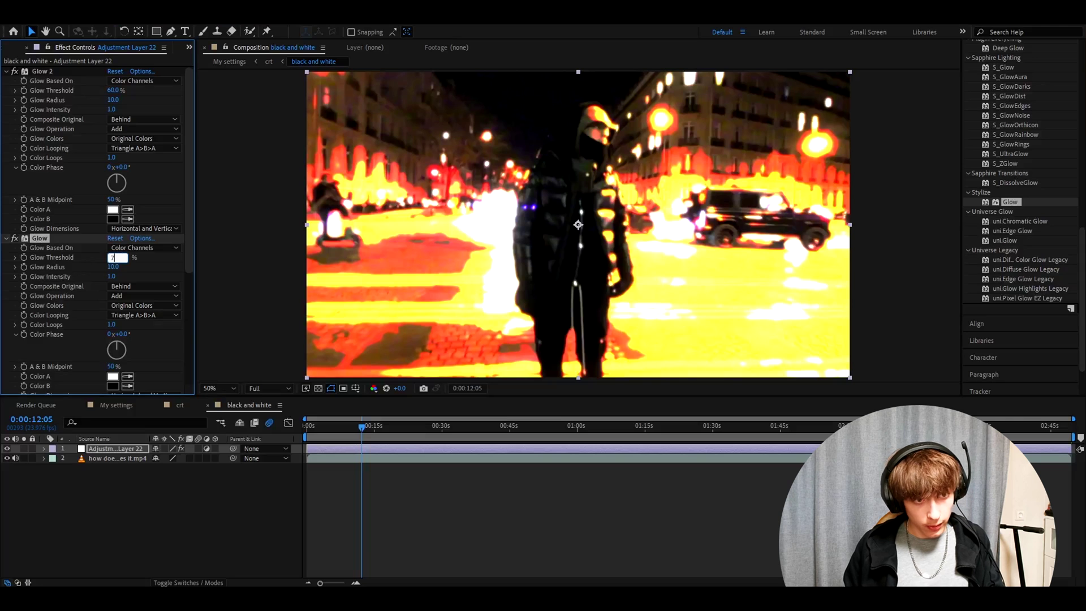
{"action": "type", "text": "9.2"}
{"action": "key", "text": "Return"}
{"action": "left_click", "coordinate": [116, 264]}
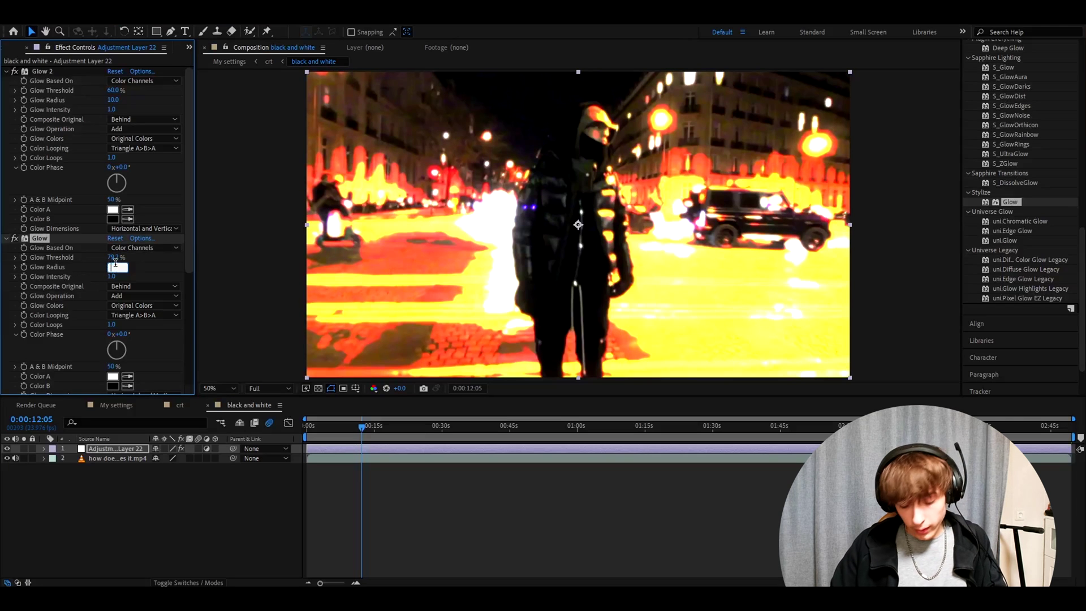
{"action": "type", "text": "21"}
{"action": "key", "text": "Return"}
{"action": "left_click", "coordinate": [113, 277]}
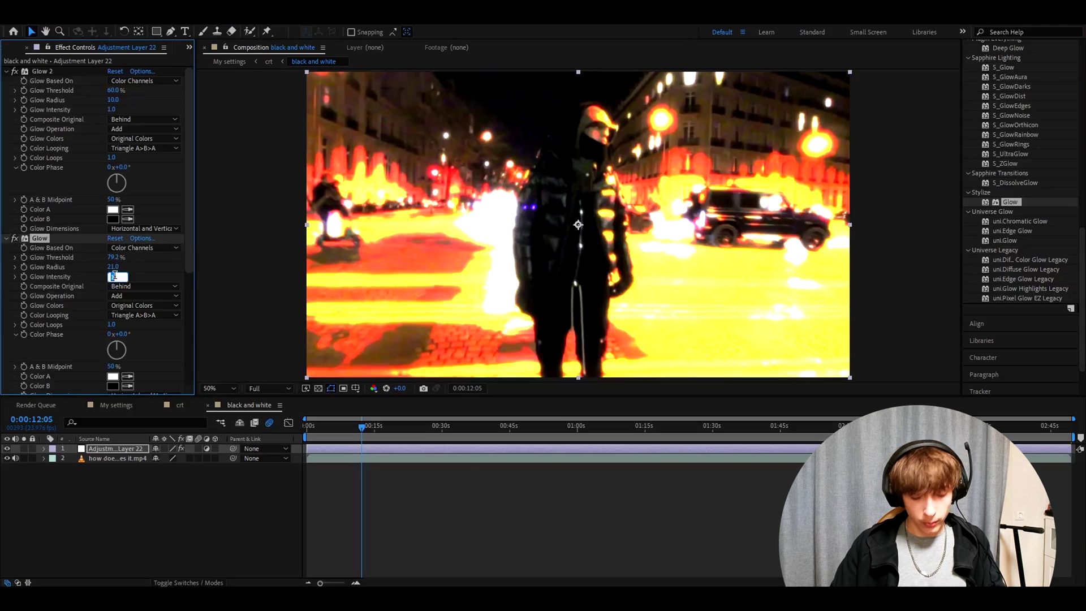
{"action": "type", "text": "0.6"}
{"action": "key", "text": "Return"}
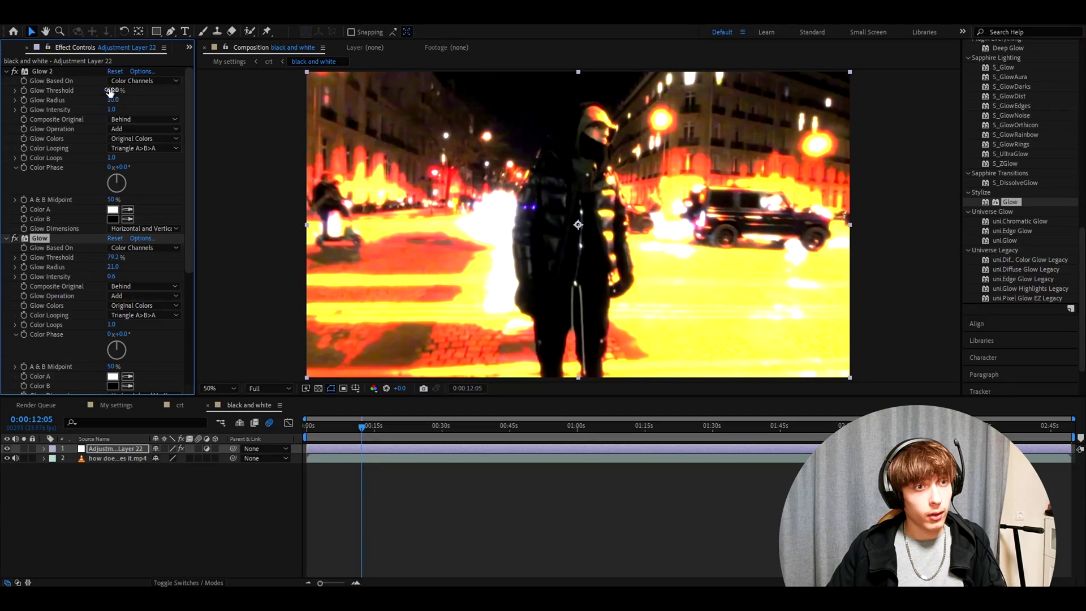
{"action": "left_click", "coordinate": [35, 75]}
{"action": "left_click", "coordinate": [115, 100]}
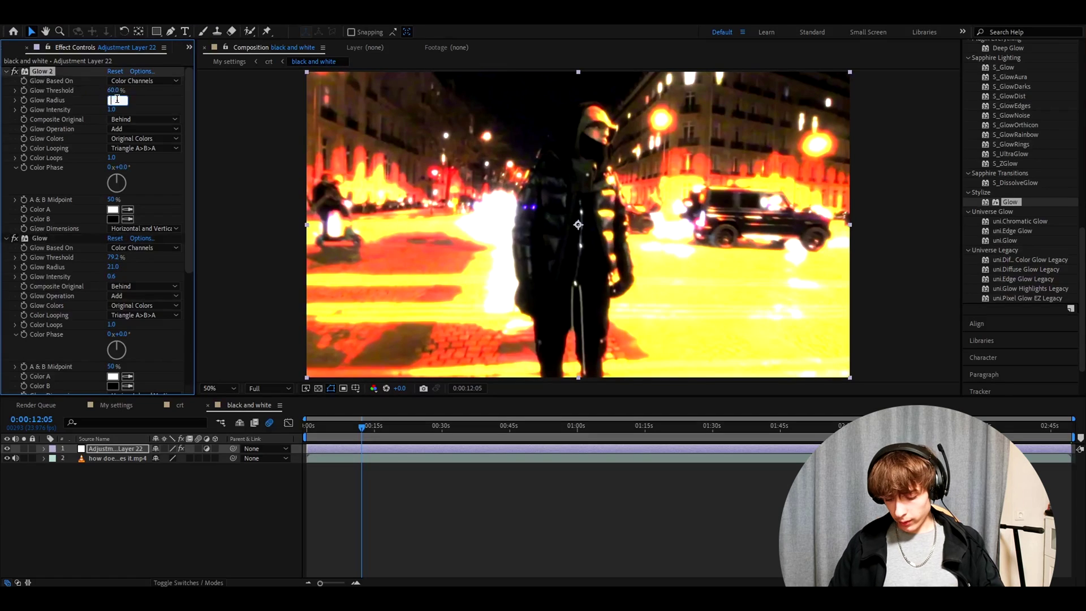
- Set Glow 2 radius to 143, then add Echo with 5 echoes and Maximum operator
{"action": "type", "text": "143"}
{"action": "key", "text": "Return"}
{"action": "type", "text": "ech"}
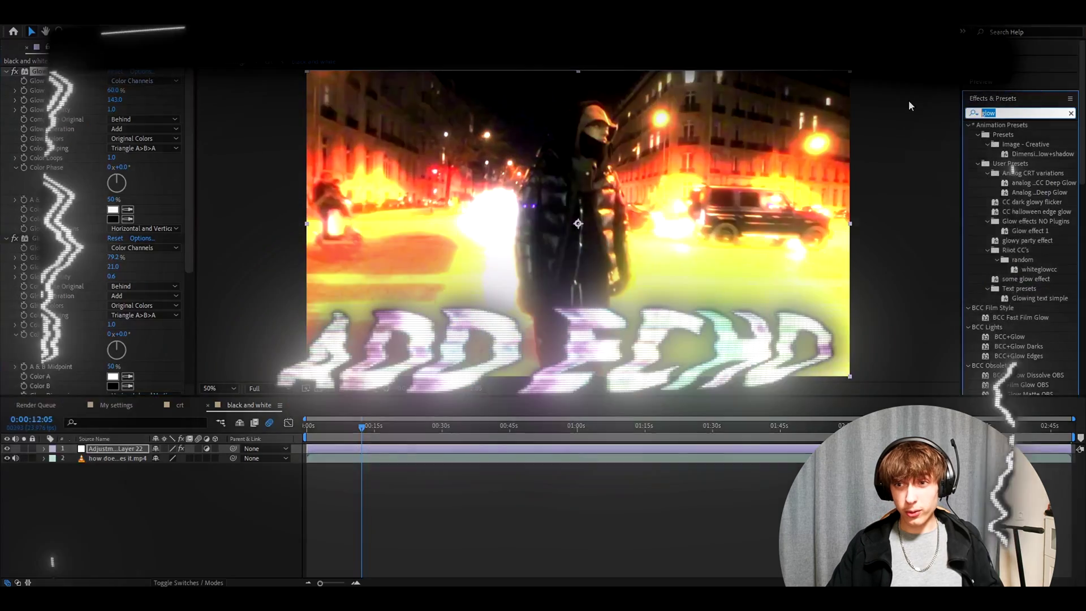
{"action": "type", "text": "o"}
{"action": "left_click_drag", "start_coordinate": [999, 134], "coordinate": [66, 70]}
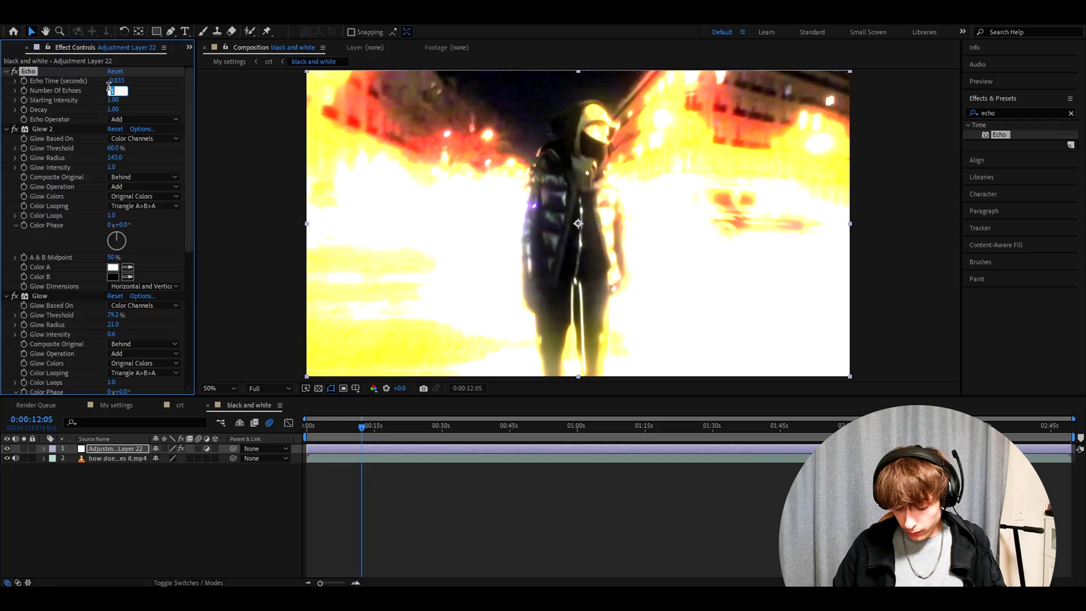
{"action": "key", "text": "Return"}
{"action": "left_click", "coordinate": [128, 119]}
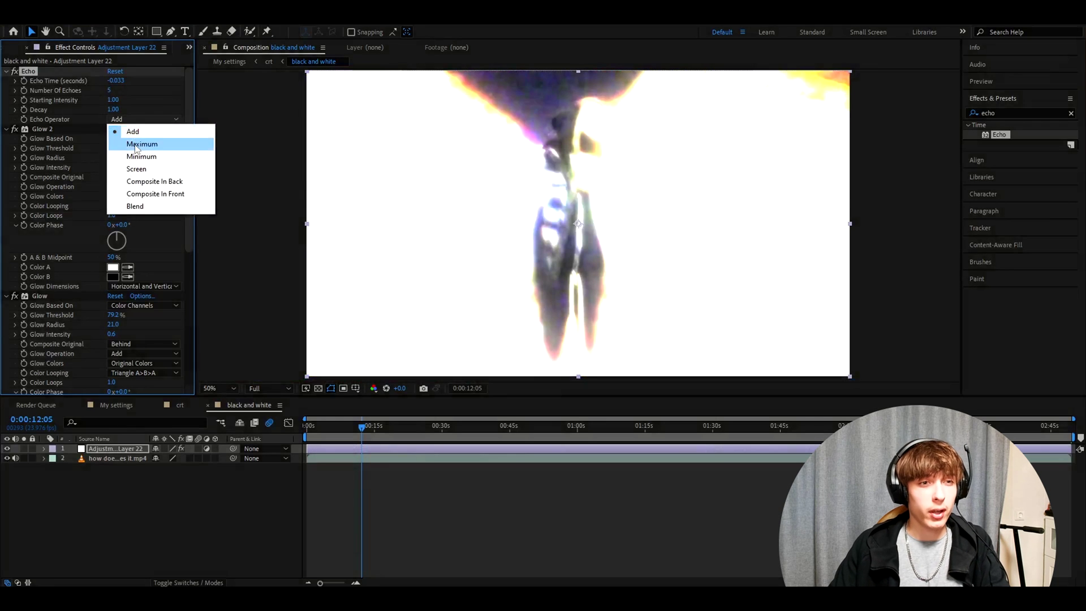
{"action": "left_click", "coordinate": [134, 141]}
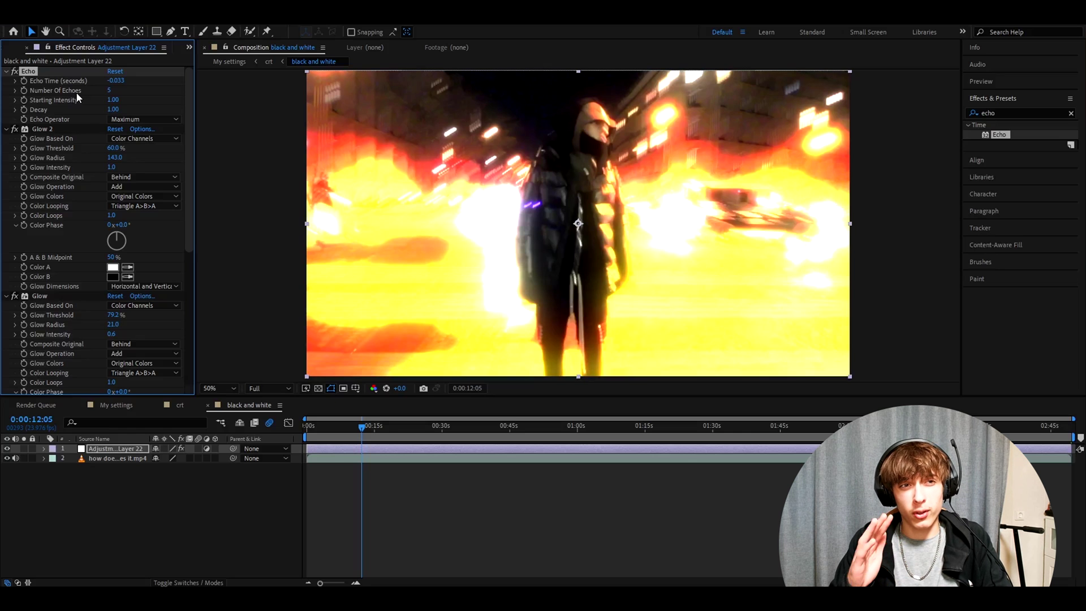
{"action": "double_click", "coordinate": [994, 111]}
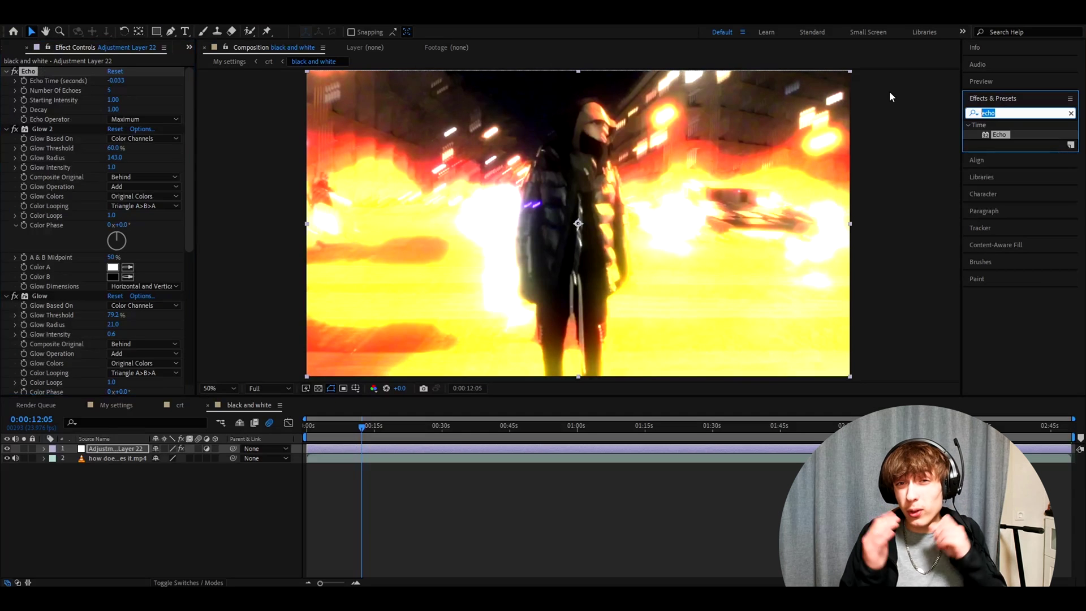
- Apply Luma Key and set its threshold to 200 after trying 147
{"action": "type", "text": "luma key"}
{"action": "left_click_drag", "start_coordinate": [1007, 153], "coordinate": [70, 83]}
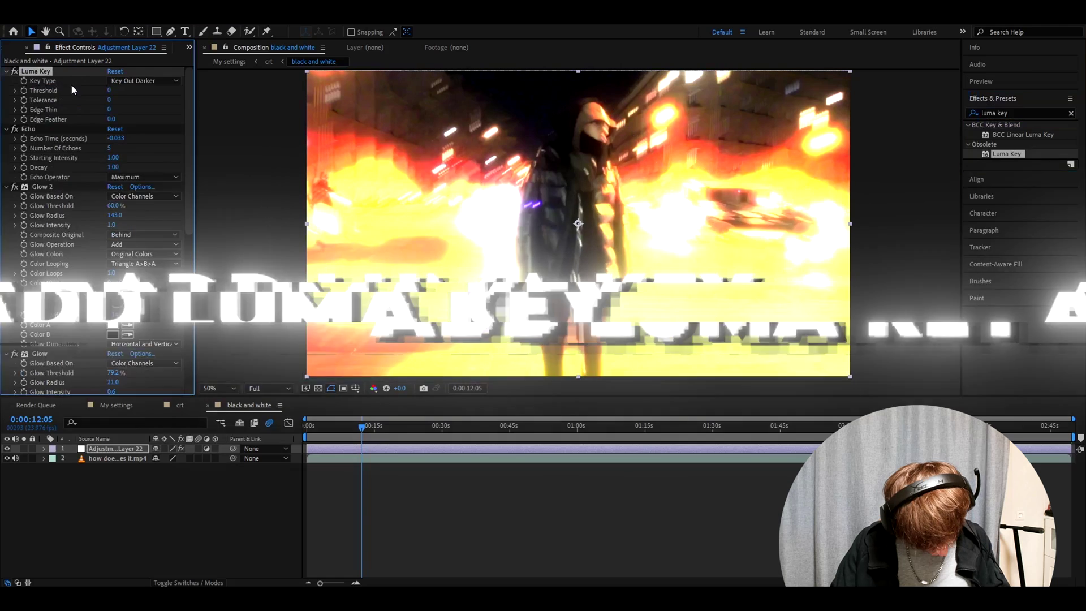
{"action": "left_click", "coordinate": [110, 91]}
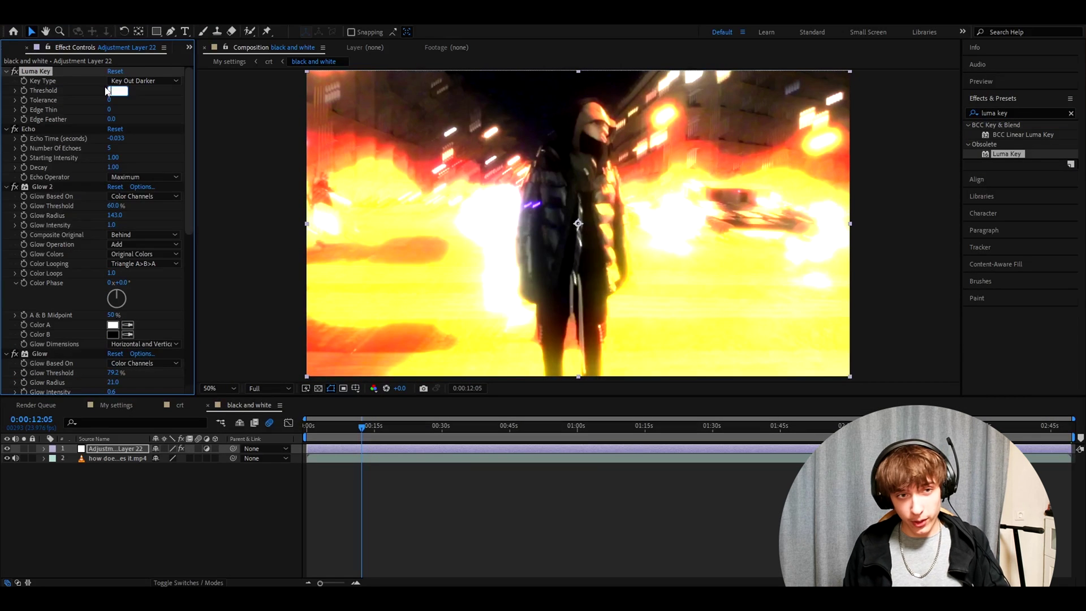
{"action": "key", "text": "Return"}
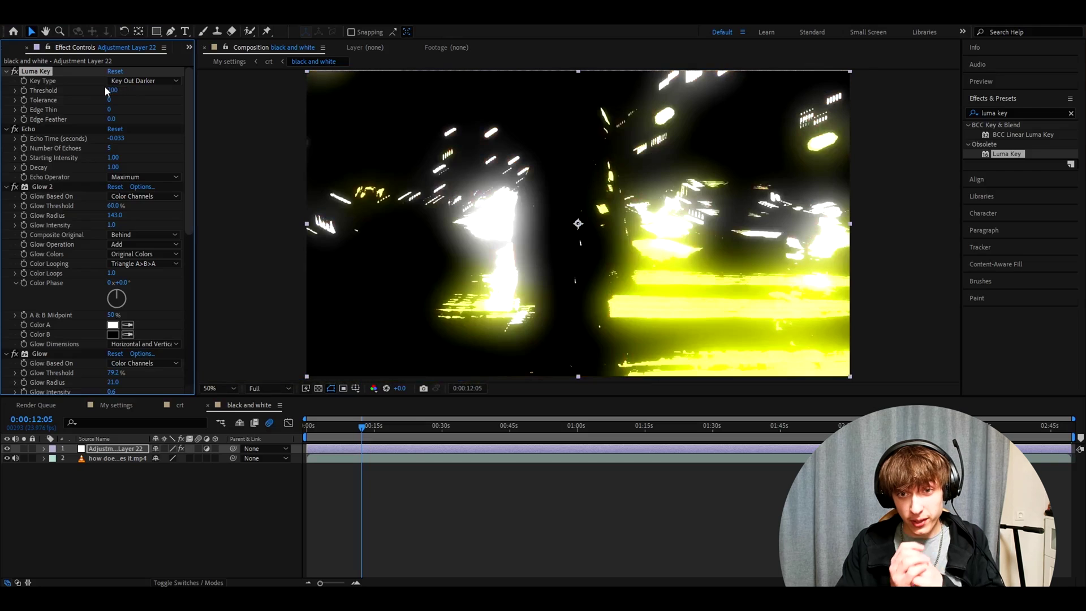
{"action": "left_click_drag", "start_coordinate": [109, 90], "coordinate": [85, 92]}
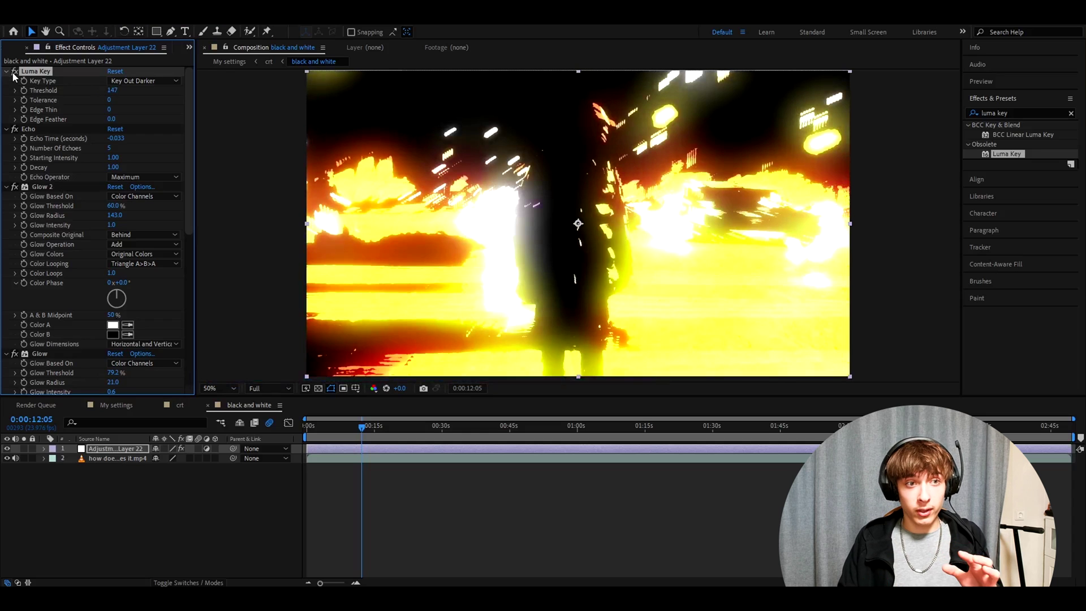
{"action": "left_click", "coordinate": [111, 90]}
{"action": "type", "text": "20"}
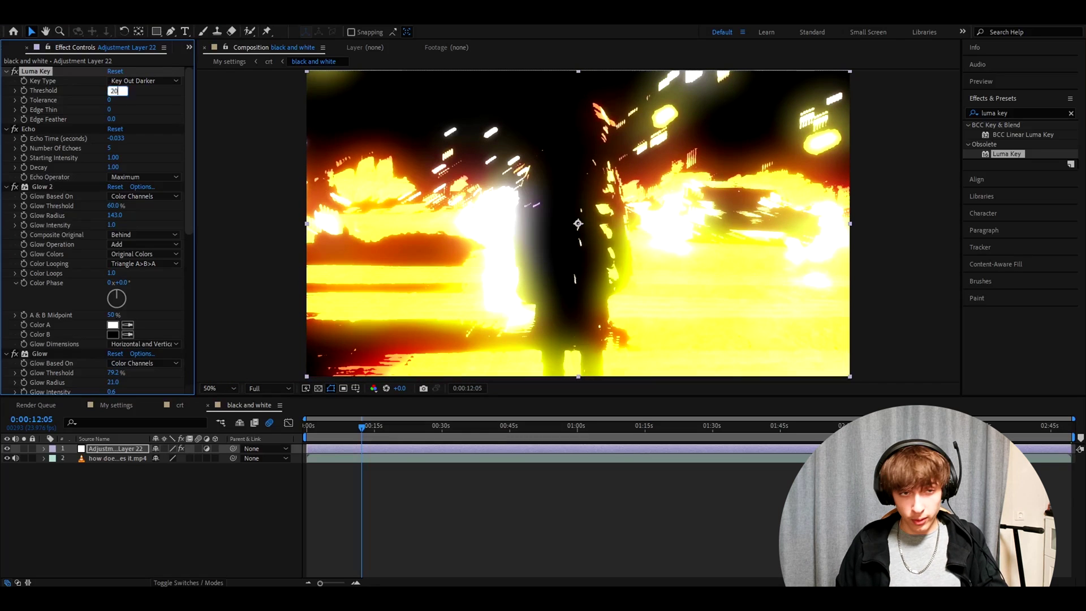
{"action": "type", "text": "0"}
{"action": "key", "text": "Return"}
- Apply the Black & White effect to the adjustment layer
{"action": "left_click", "coordinate": [1019, 113]}
{"action": "type", "text": "bl"}
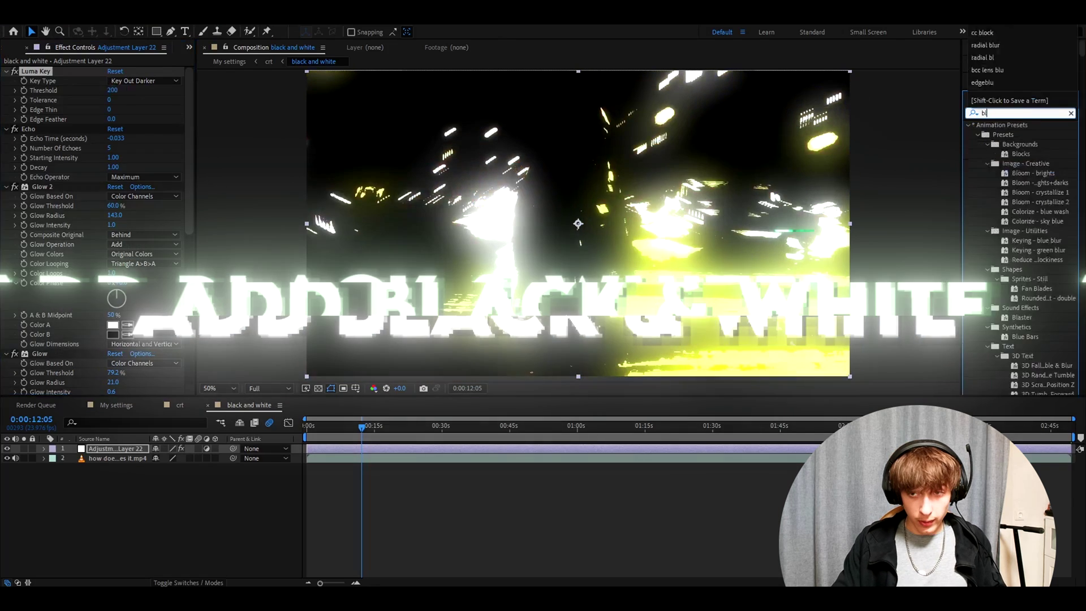
{"action": "type", "text": "ack"}
{"action": "left_click_drag", "start_coordinate": [1013, 240], "coordinate": [63, 83]}
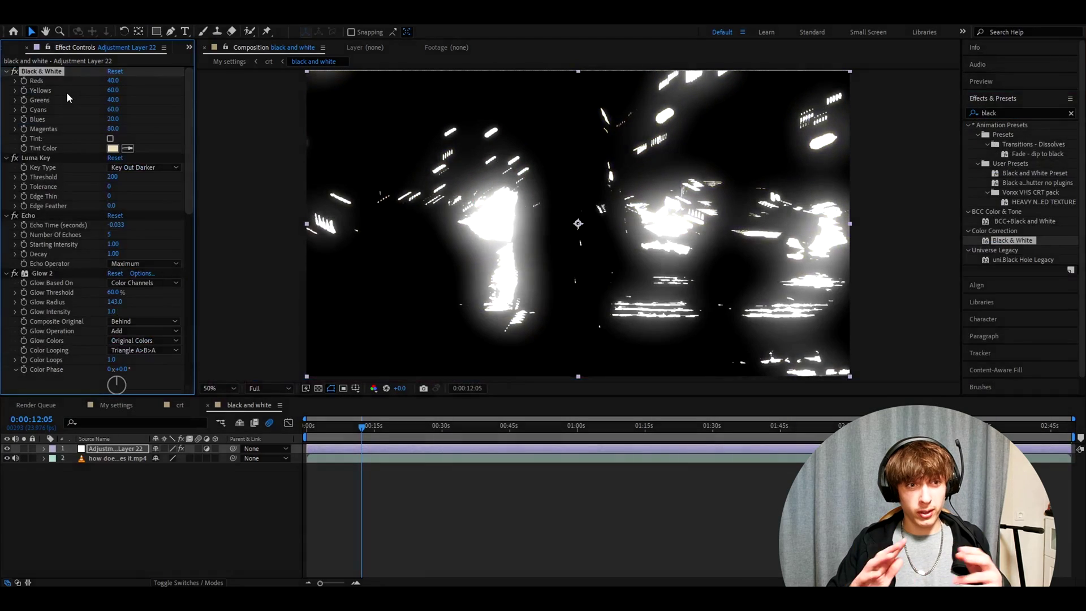
- Apply CC Lens with Convergence -155 and Size 245
{"action": "left_click", "coordinate": [1018, 113]}
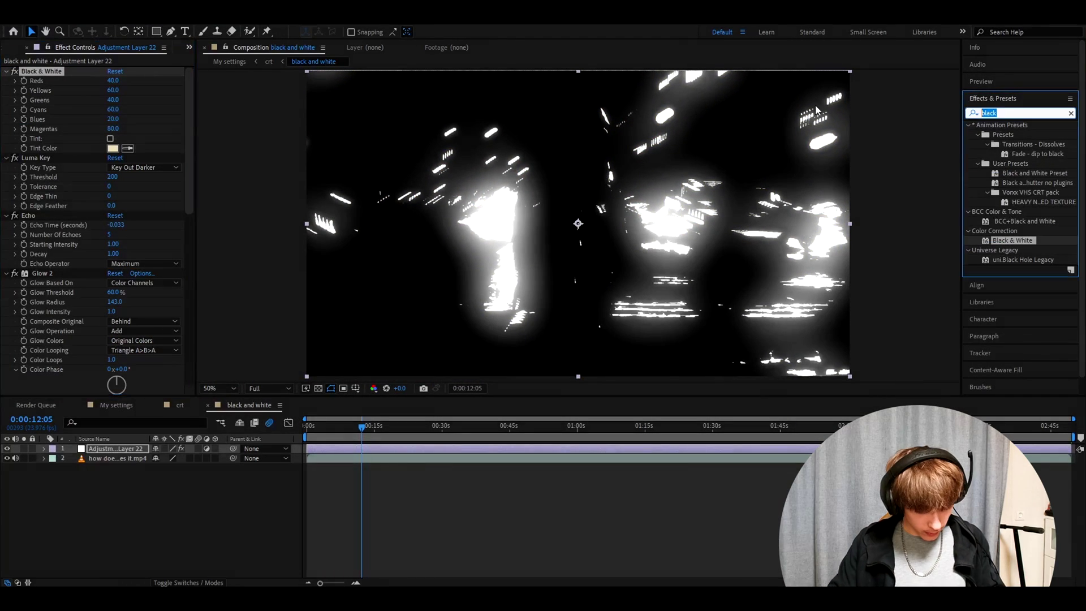
{"action": "type", "text": "cc lens"}
{"action": "left_click_drag", "start_coordinate": [1004, 308], "coordinate": [63, 73]}
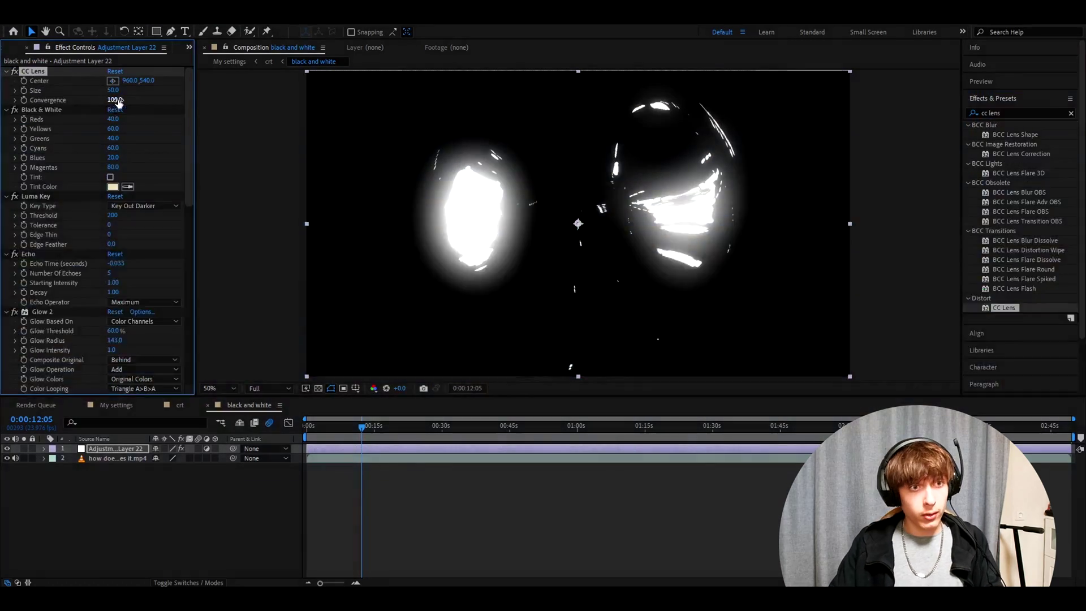
{"action": "left_click", "coordinate": [117, 100]}
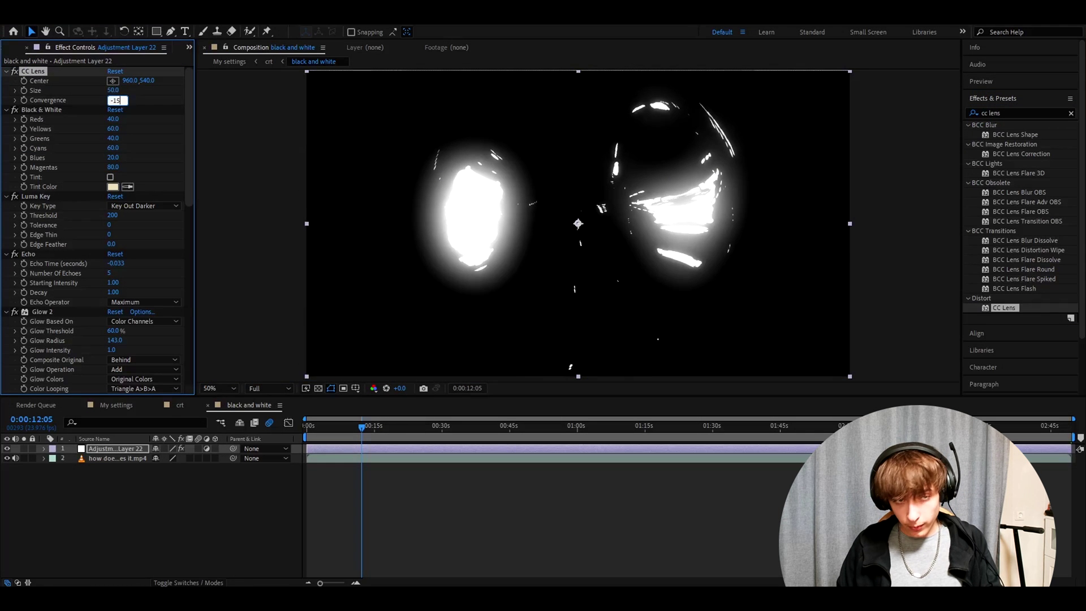
{"action": "left_click", "coordinate": [113, 91]}
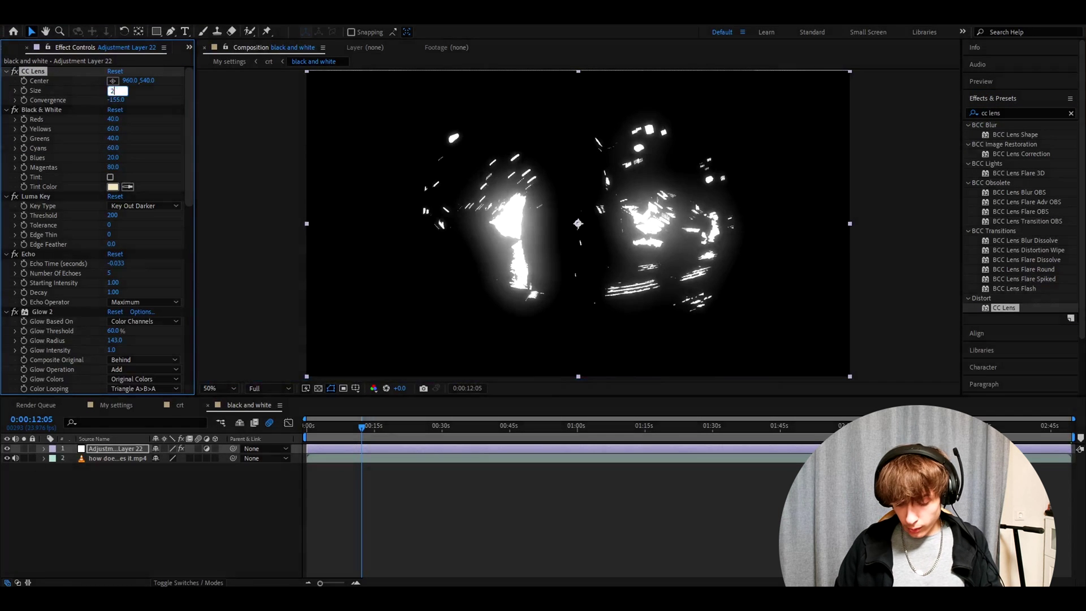
{"action": "left_click", "coordinate": [1018, 113]}
- Apply Sharpen to the adjustment layer and set Sharpen Amount to 695
{"action": "type", "text": "sharpe"}
{"action": "left_click_drag", "start_coordinate": [1012, 193], "coordinate": [107, 80]}
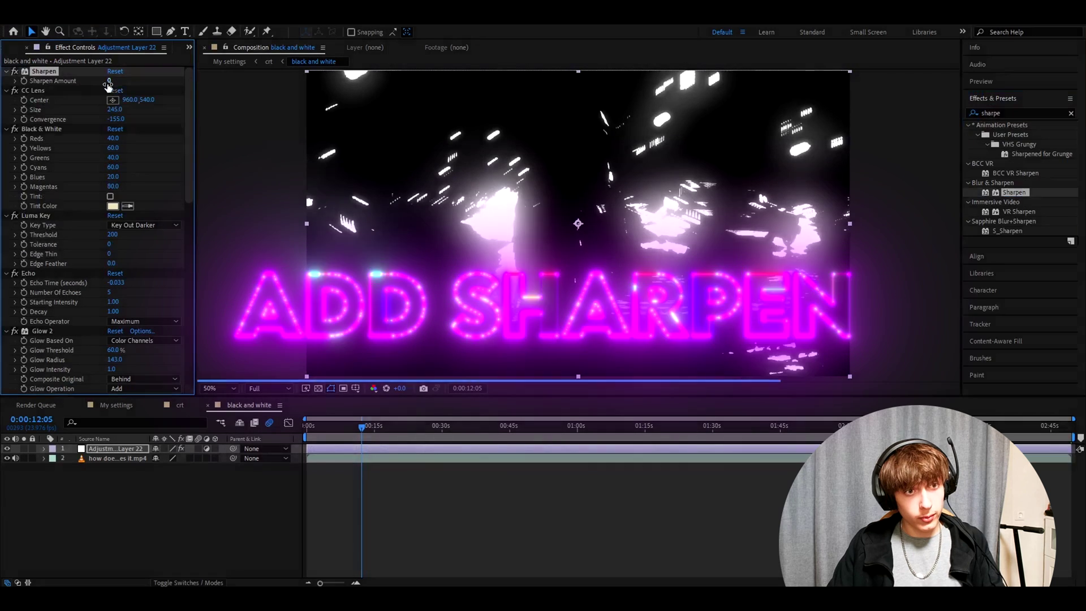
{"action": "left_click", "coordinate": [109, 85]}
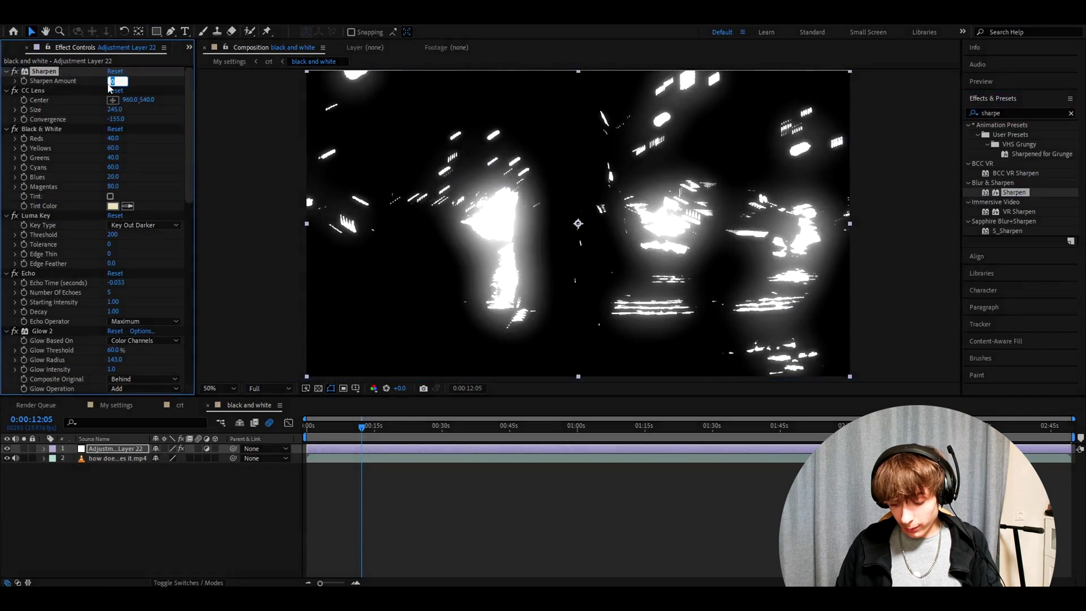
{"action": "key", "text": "Return"}
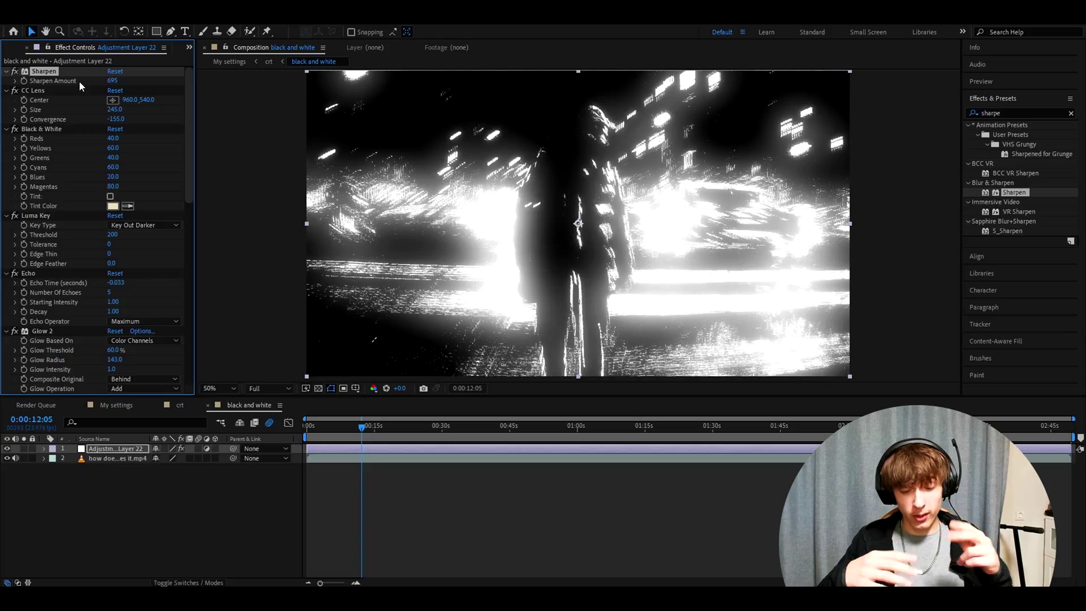
{"action": "left_click", "coordinate": [1011, 113]}
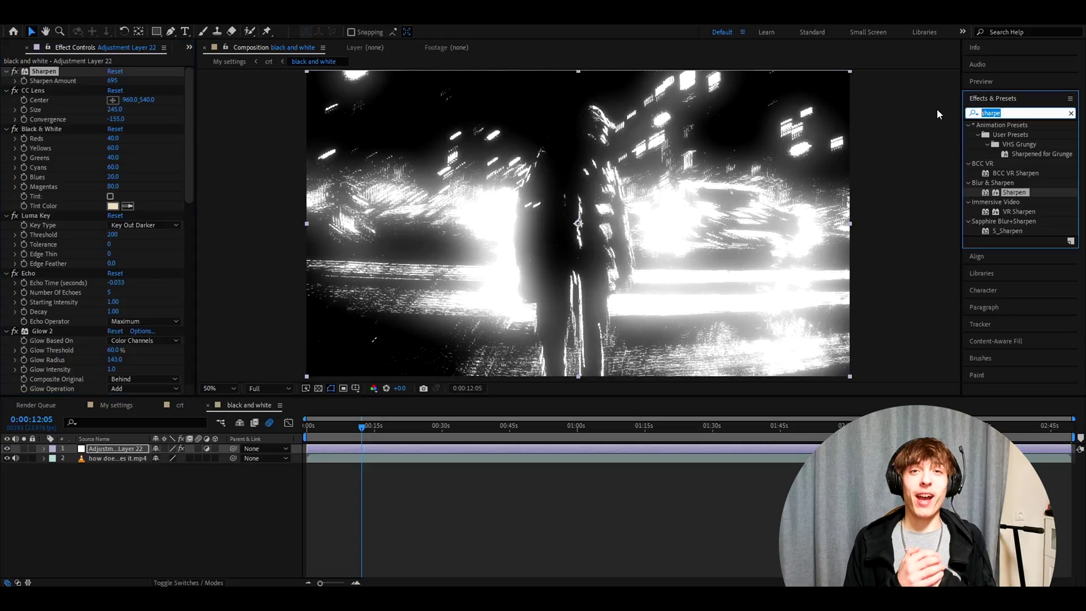
- Apply Posterize Time to the adjustment layer and change its frame rate from 24 to 12
{"action": "type", "text": "posterize t"}
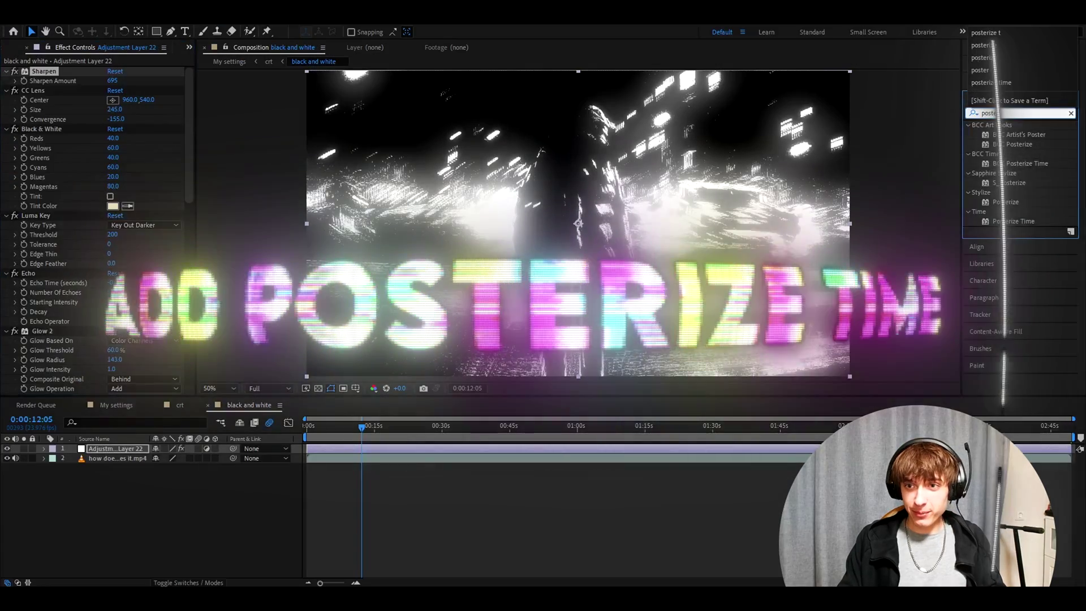
{"action": "left_click_drag", "start_coordinate": [1013, 212], "coordinate": [47, 78]}
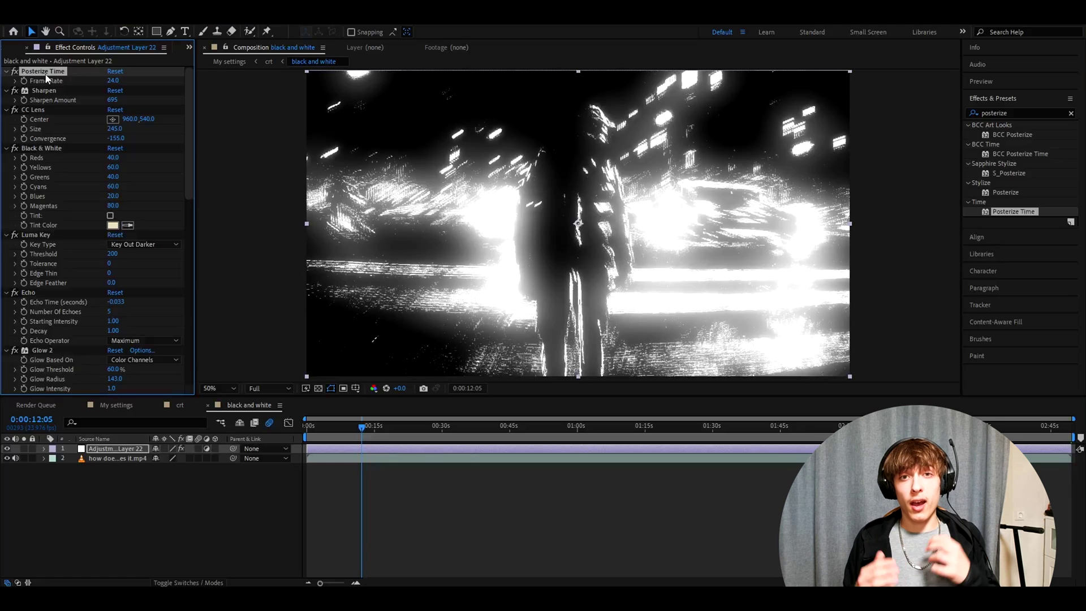
{"action": "left_click", "coordinate": [112, 80]}
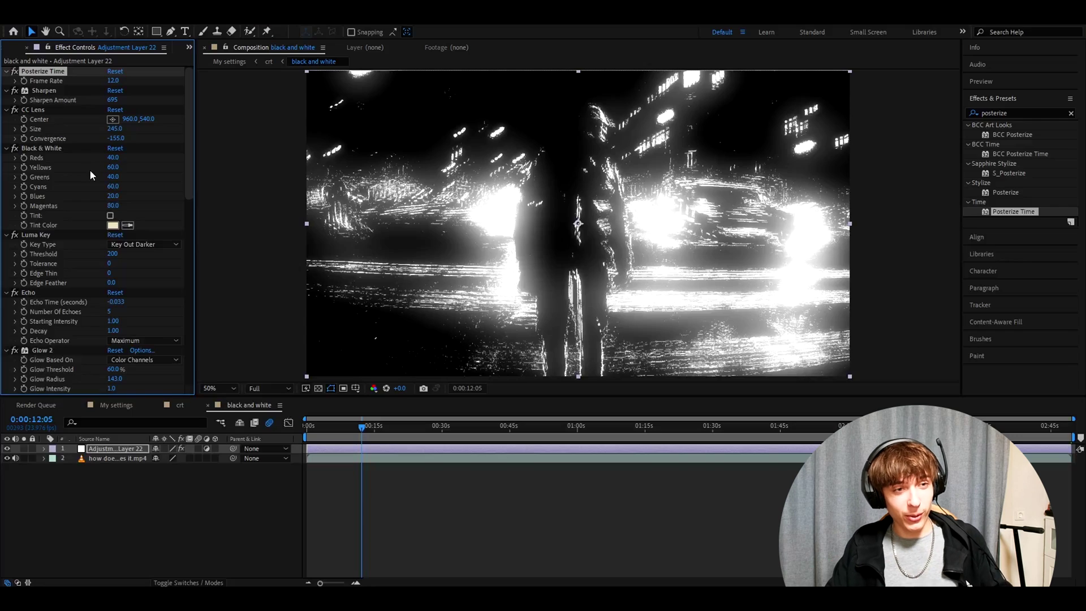
- Select all the layer's effects and start saving them as an animation preset in User Presets
{"action": "key", "text": "ctrl+a"}
{"action": "left_click", "coordinate": [150, 11]}
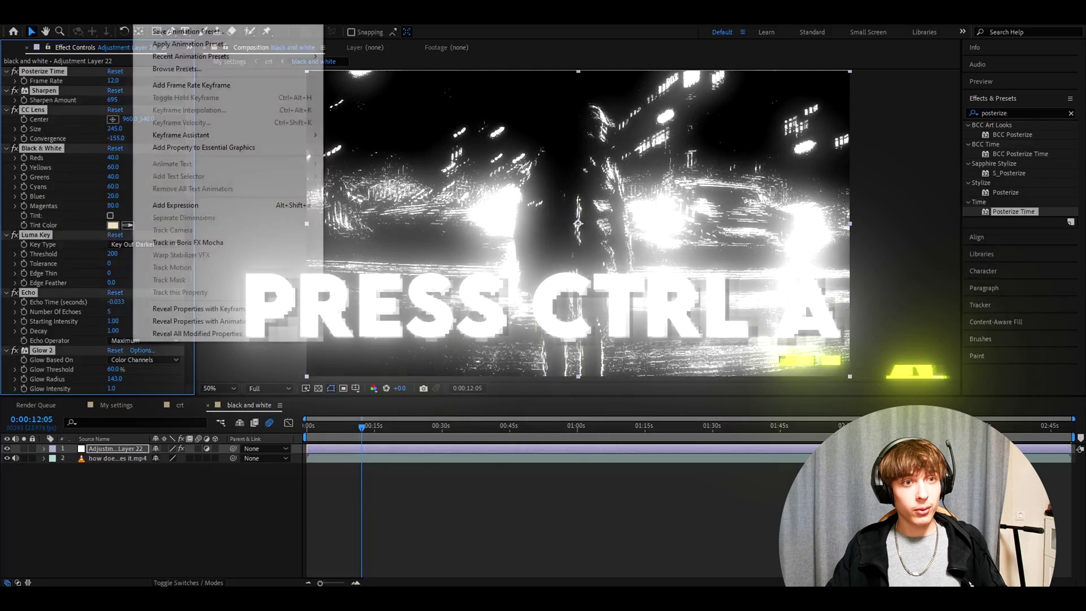
{"action": "left_click", "coordinate": [181, 31]}
{"action": "key", "text": "alt+Up"}
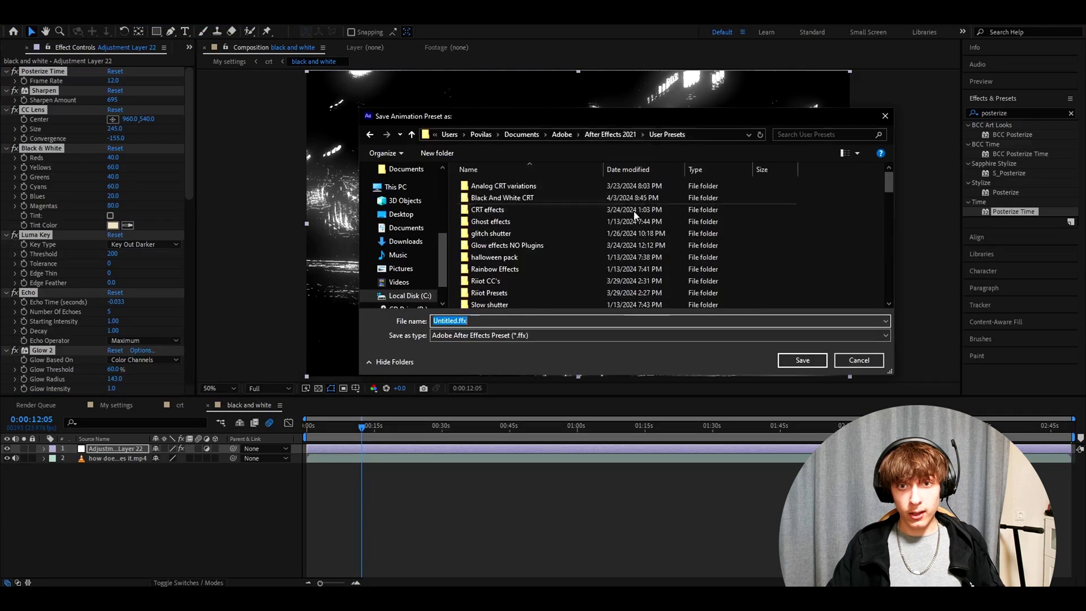
{"action": "scroll", "coordinate": [558, 246], "scroll_direction": "down", "scroll_amount": 3}
{"action": "scroll", "coordinate": [559, 246], "scroll_direction": "up", "scroll_amount": 3}
- Create a 'Black and white CRT effect' folder and save the preset inside it as 'BAW bottom layer'
{"action": "right_click", "coordinate": [860, 226]}
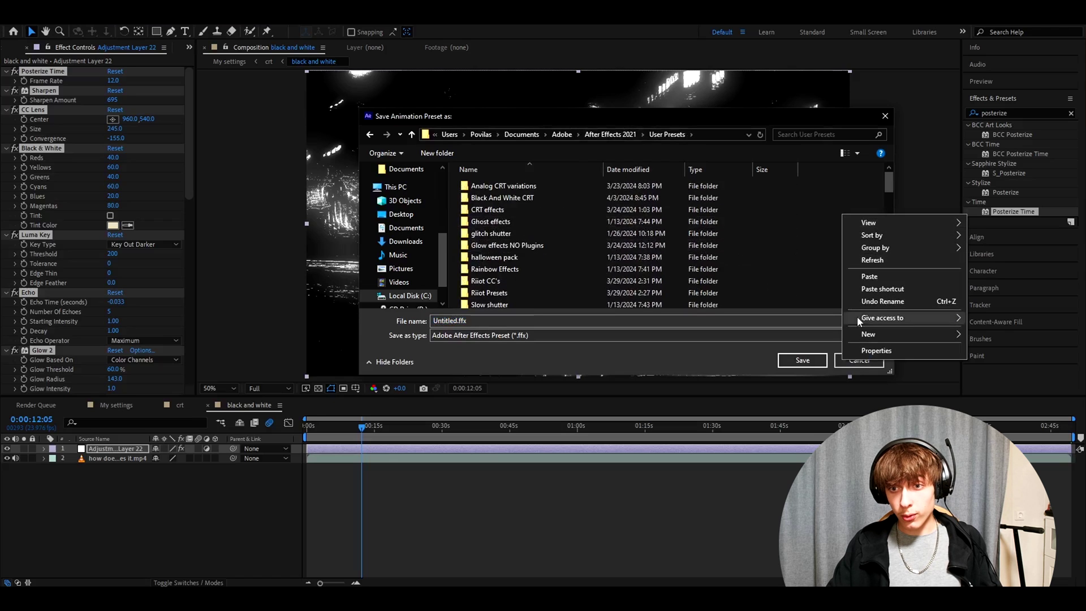
{"action": "mouse_move", "coordinate": [865, 334]}
{"action": "left_click", "coordinate": [771, 330]}
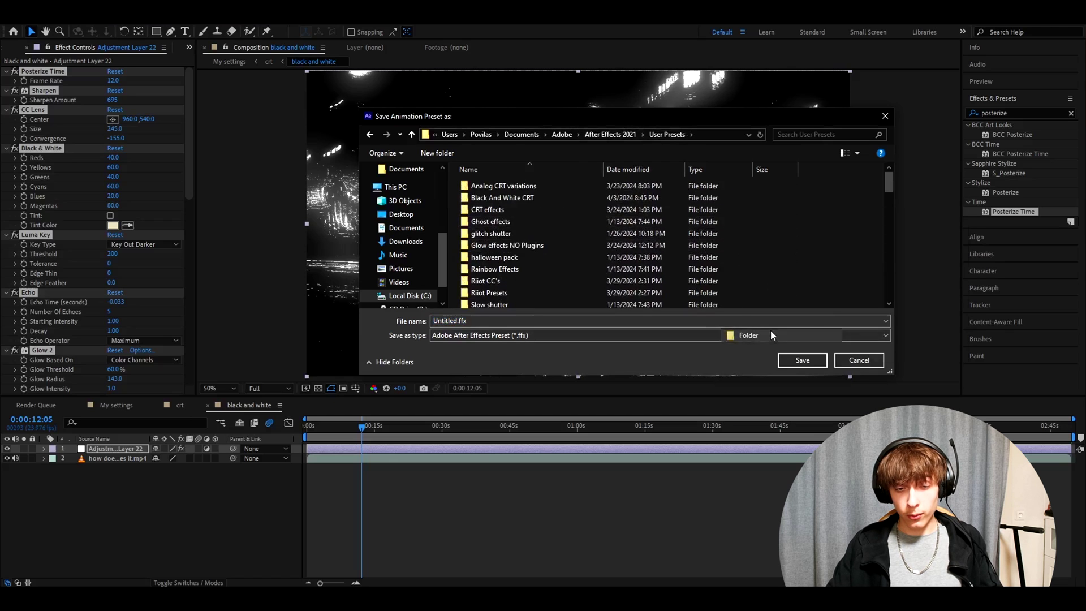
{"action": "type", "text": "Black"}
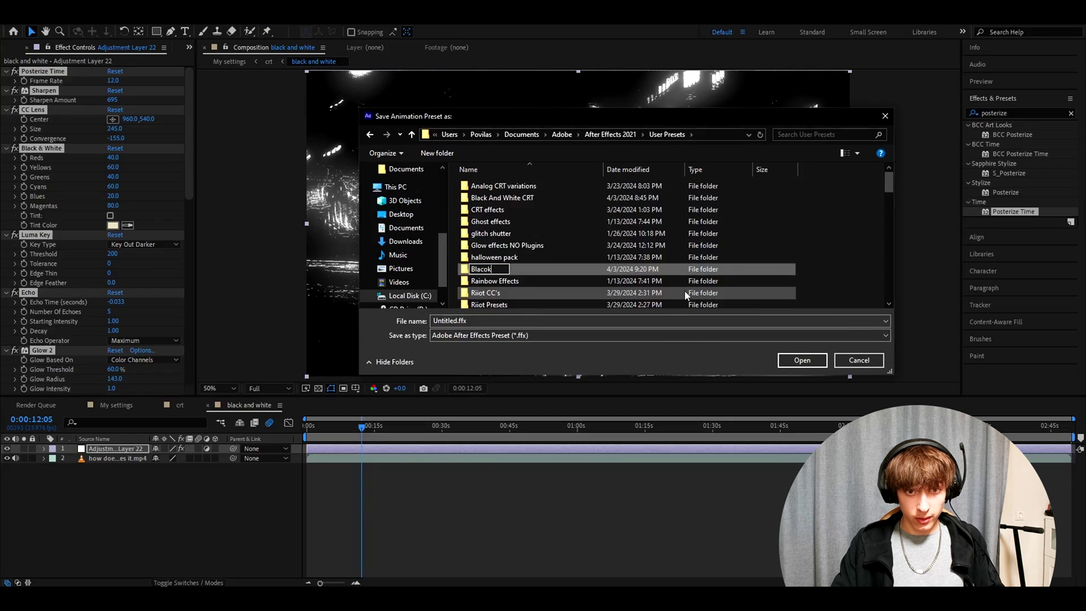
{"action": "type", "text": " and white CRT effect"}
{"action": "key", "text": "Return"}
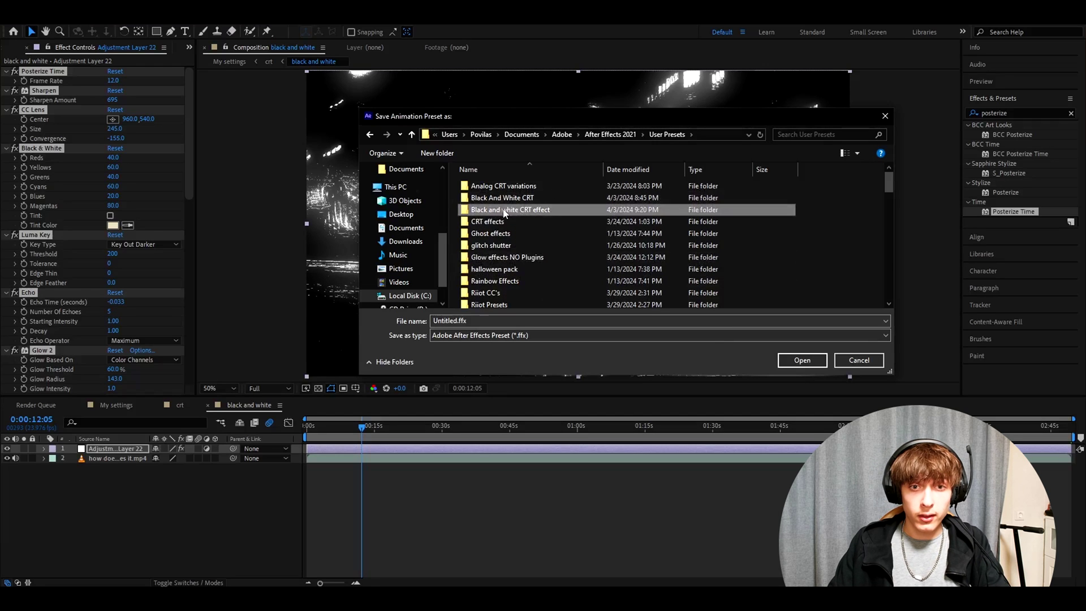
{"action": "double_click", "coordinate": [579, 214]}
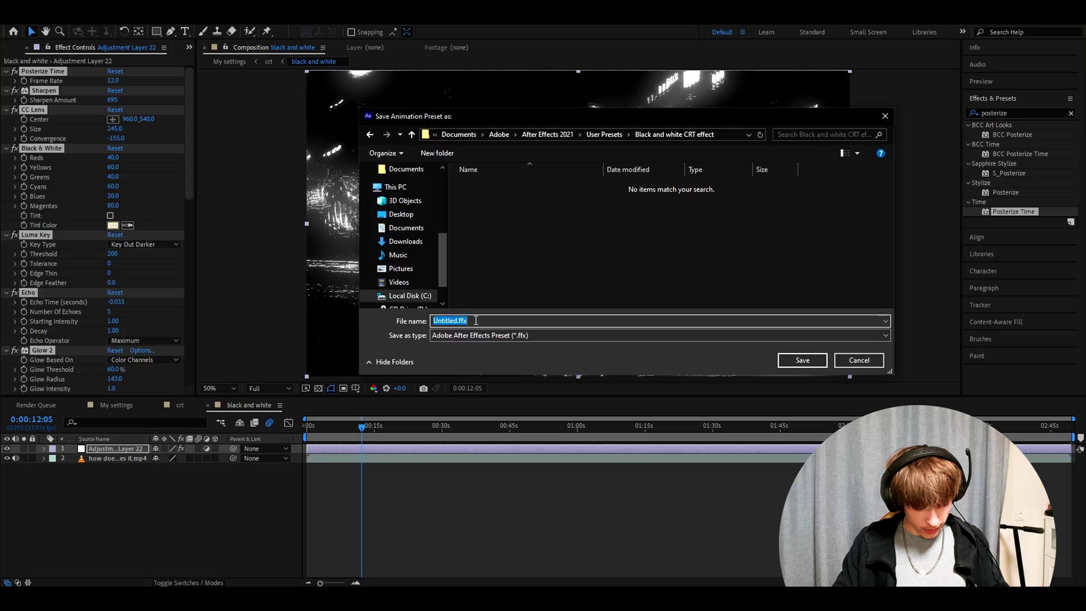
{"action": "type", "text": "BAW"}
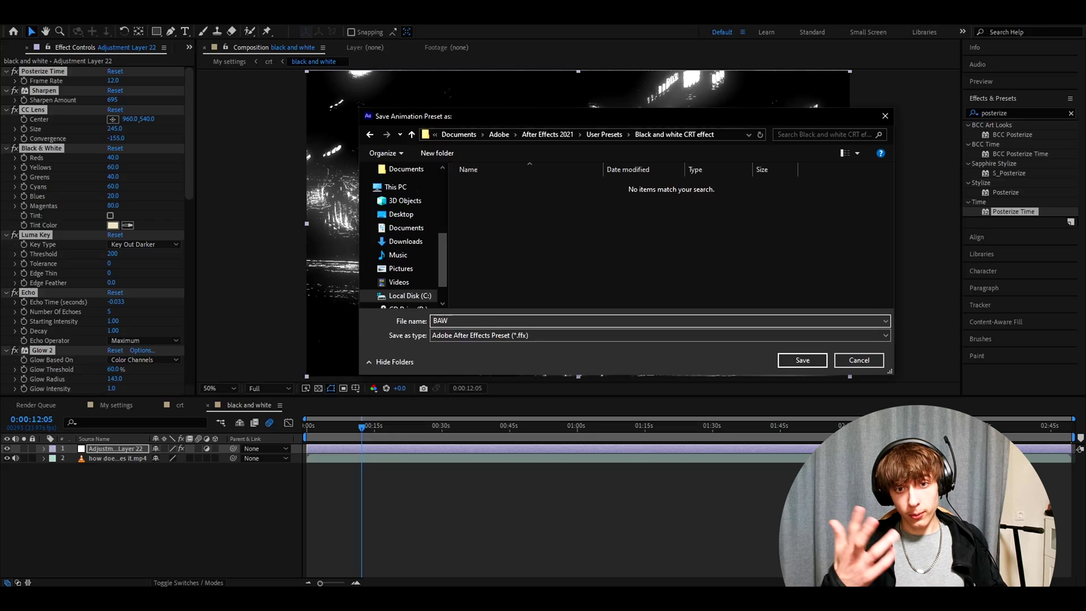
{"action": "type", "text": " bottom layer"}
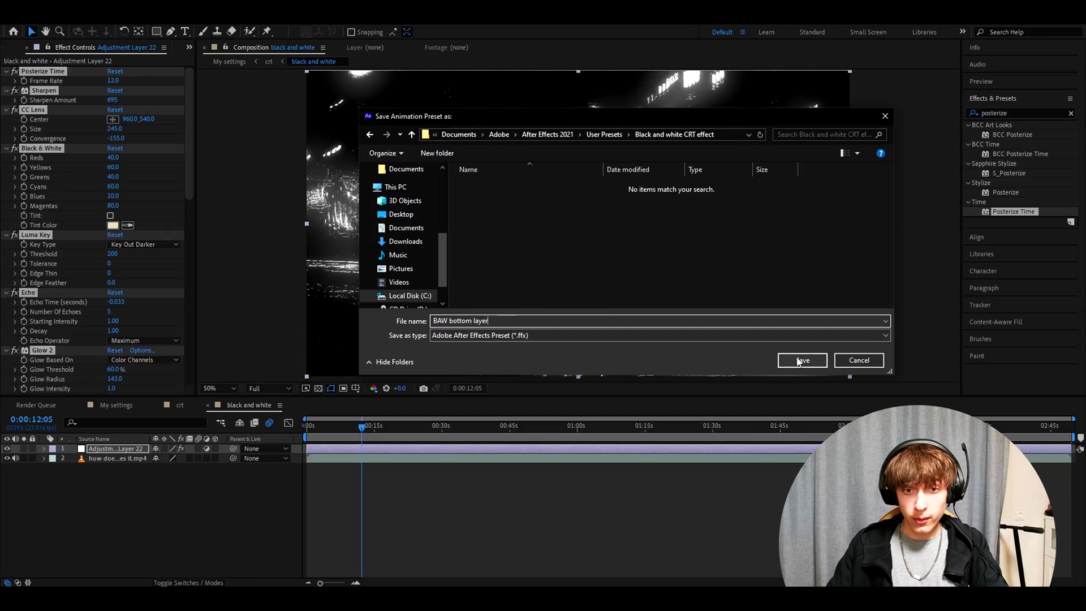
{"action": "left_click", "coordinate": [799, 361]}
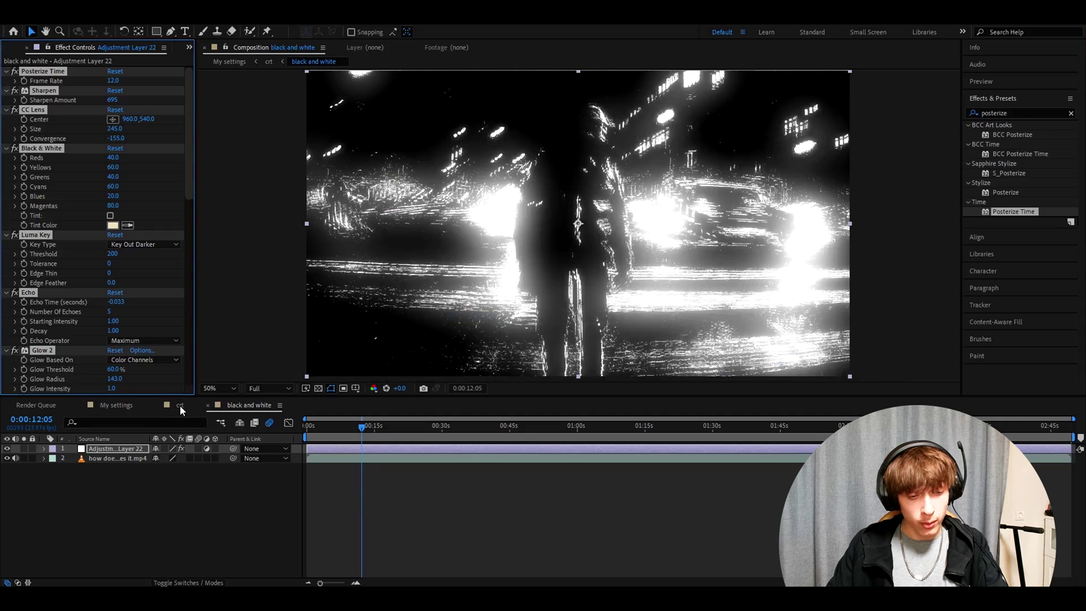
- In the crt comp, save all adjustment layer effects as preset 'BAW top layer 720x480'
{"action": "left_click", "coordinate": [179, 405]}
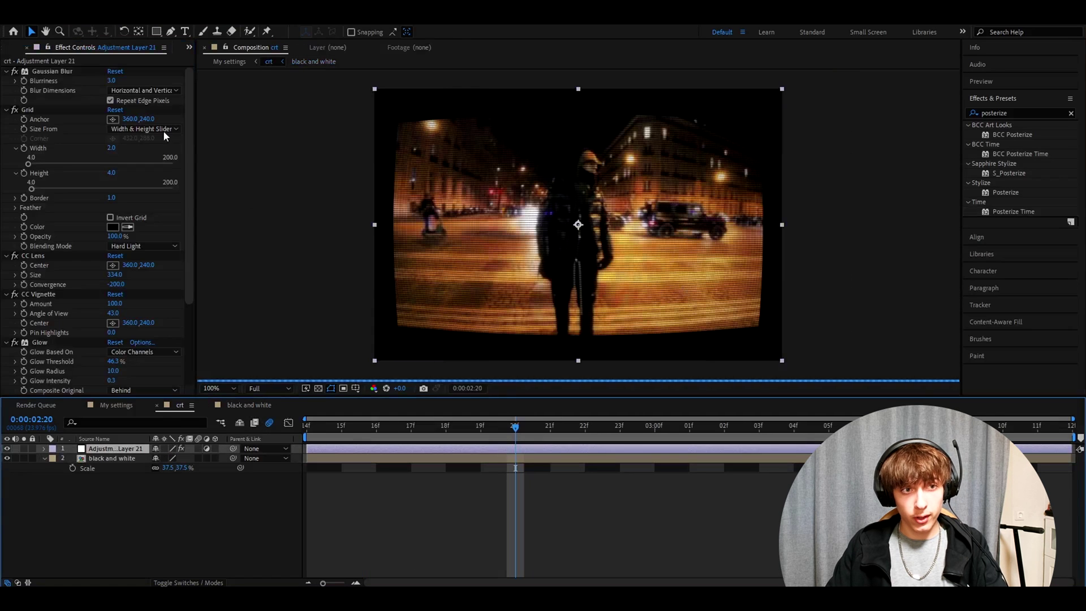
{"action": "left_click", "coordinate": [52, 71]}
{"action": "key", "text": "ctrl+a"}
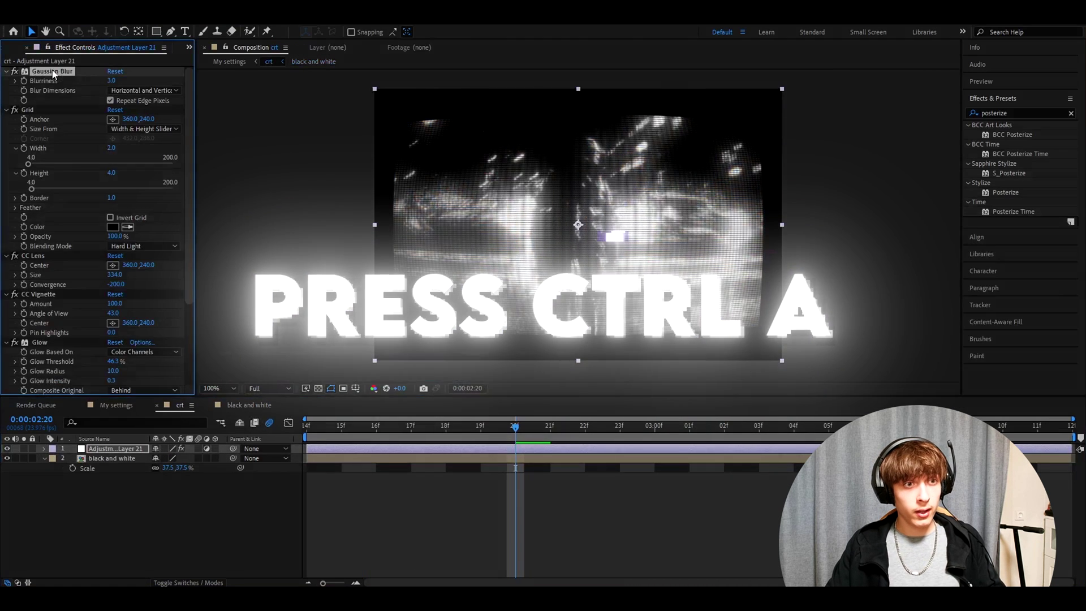
{"action": "left_click", "coordinate": [149, 17]}
{"action": "left_click", "coordinate": [160, 34]}
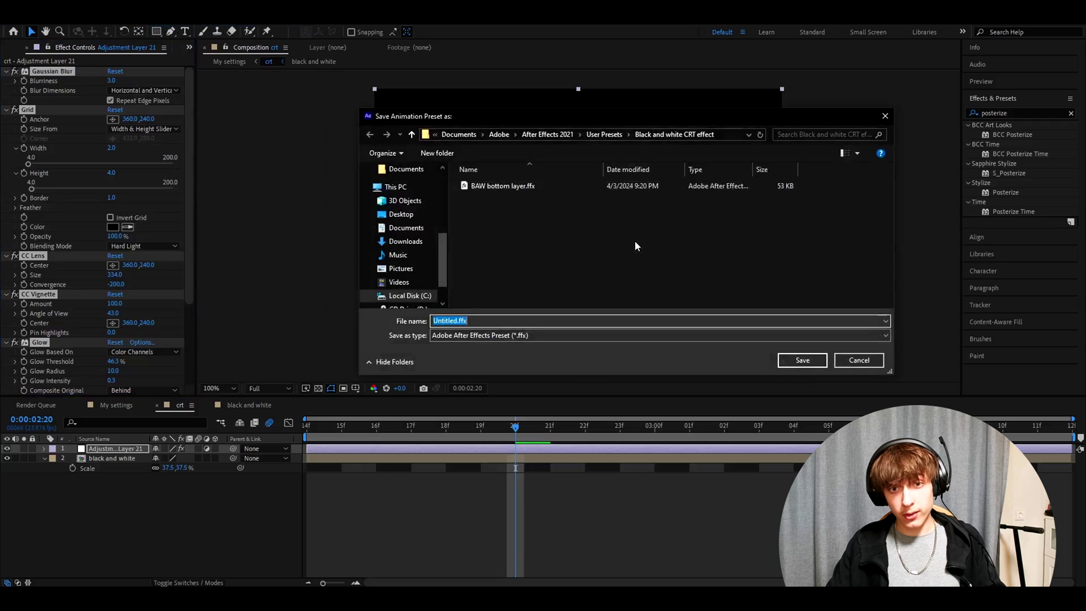
{"action": "type", "text": "BAW top layer 720"}
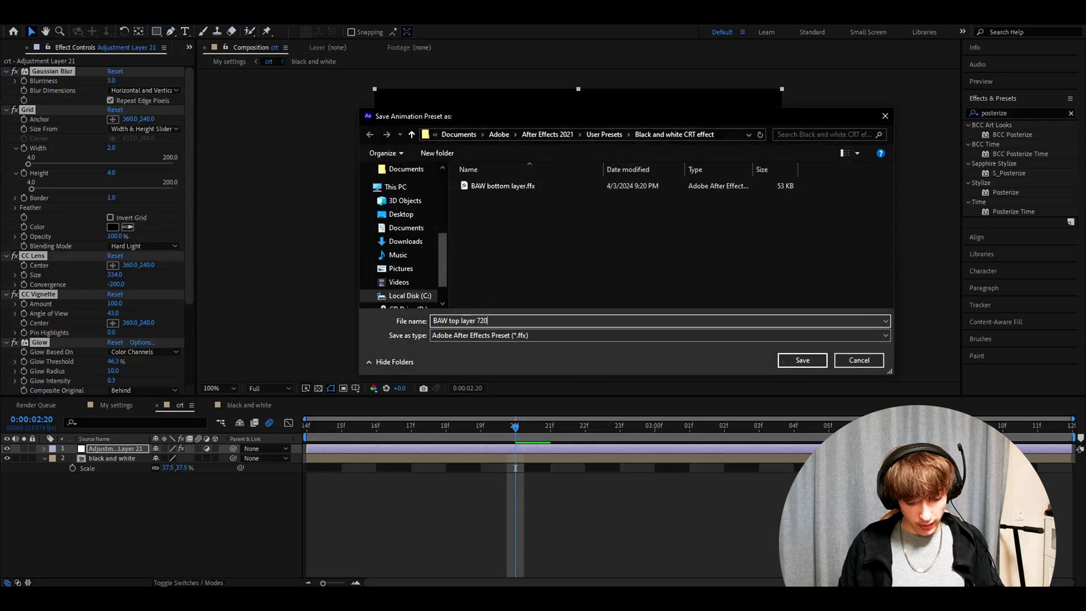
{"action": "type", "text": "x480"}
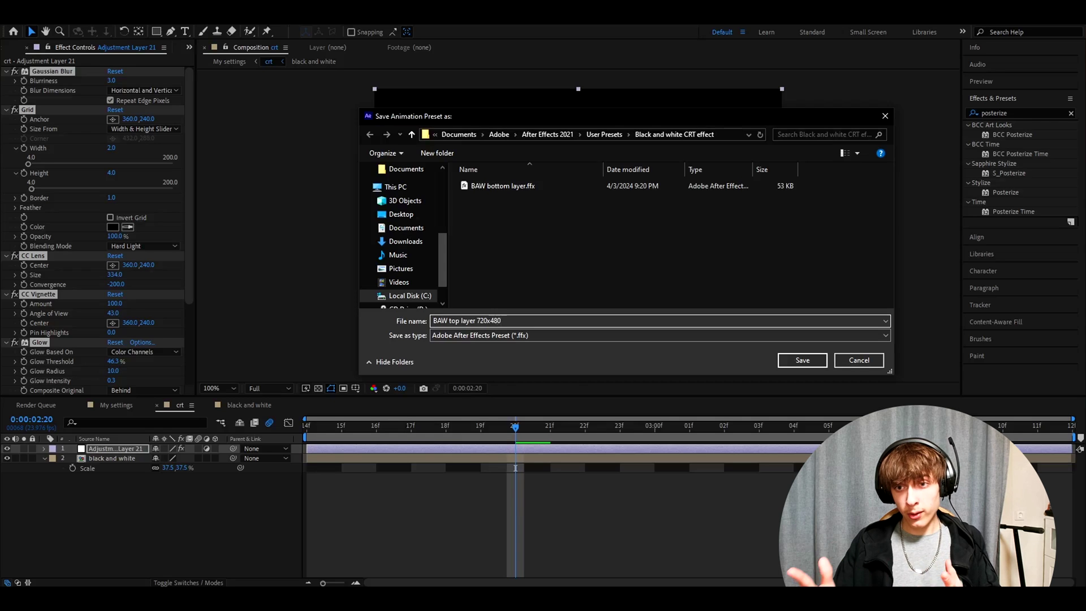
{"action": "left_click", "coordinate": [803, 360]}
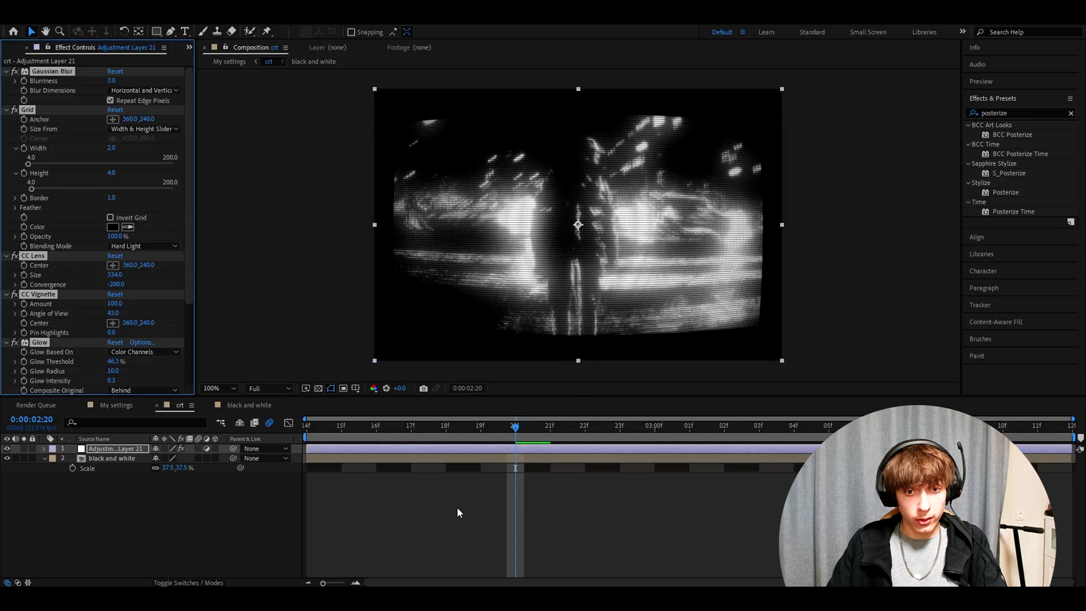
- In My settings, scale the crt layer up to about 298% so it fills the frame
{"action": "left_click", "coordinate": [117, 405]}
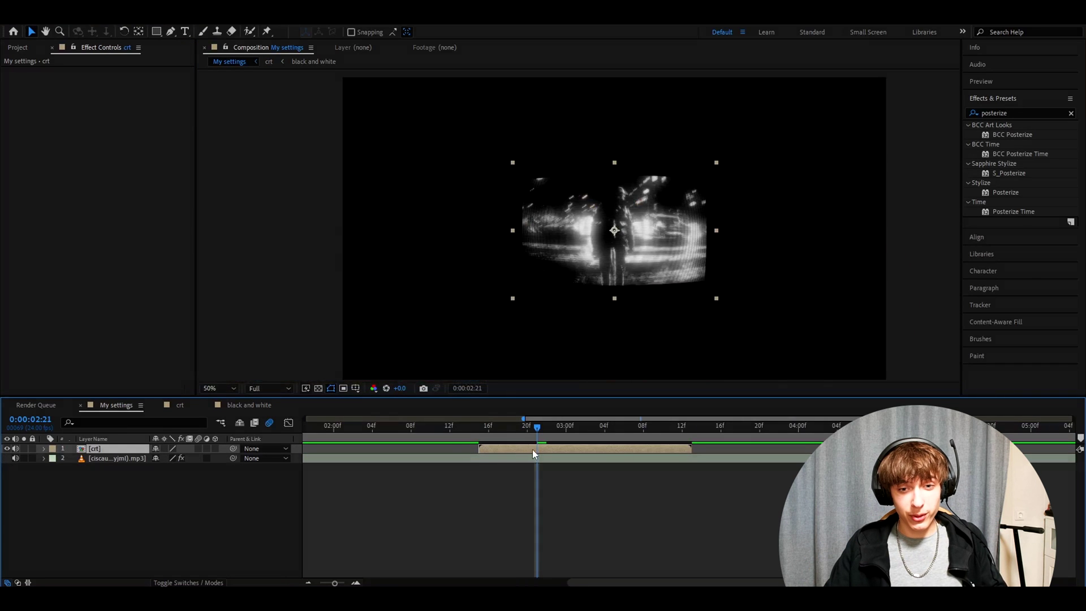
{"action": "key", "text": "s"}
{"action": "left_click_drag", "start_coordinate": [167, 457], "coordinate": [271, 447]}
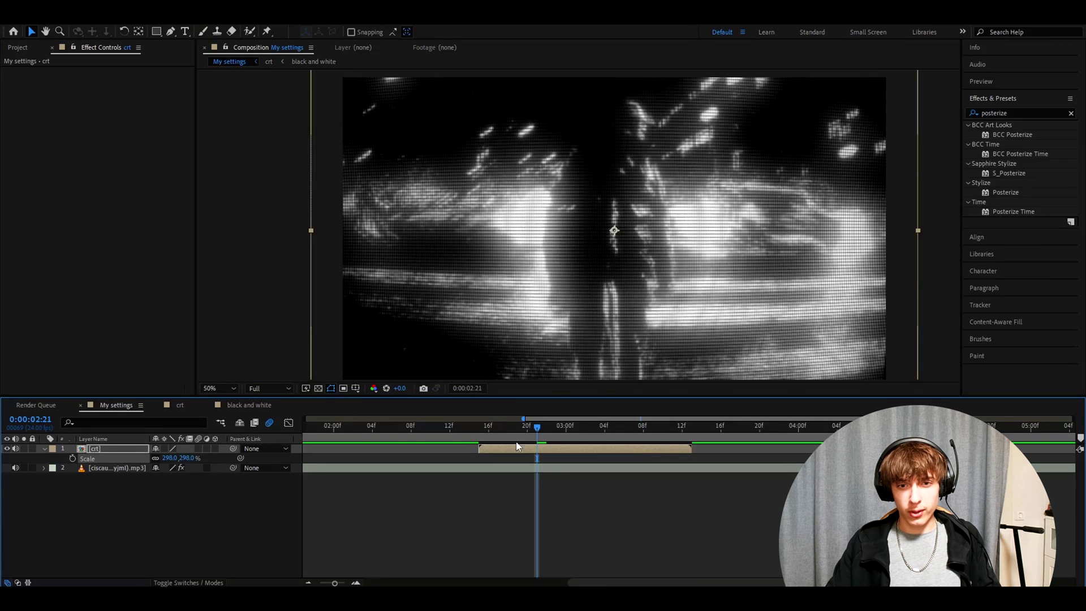
{"action": "left_click", "coordinate": [561, 427]}
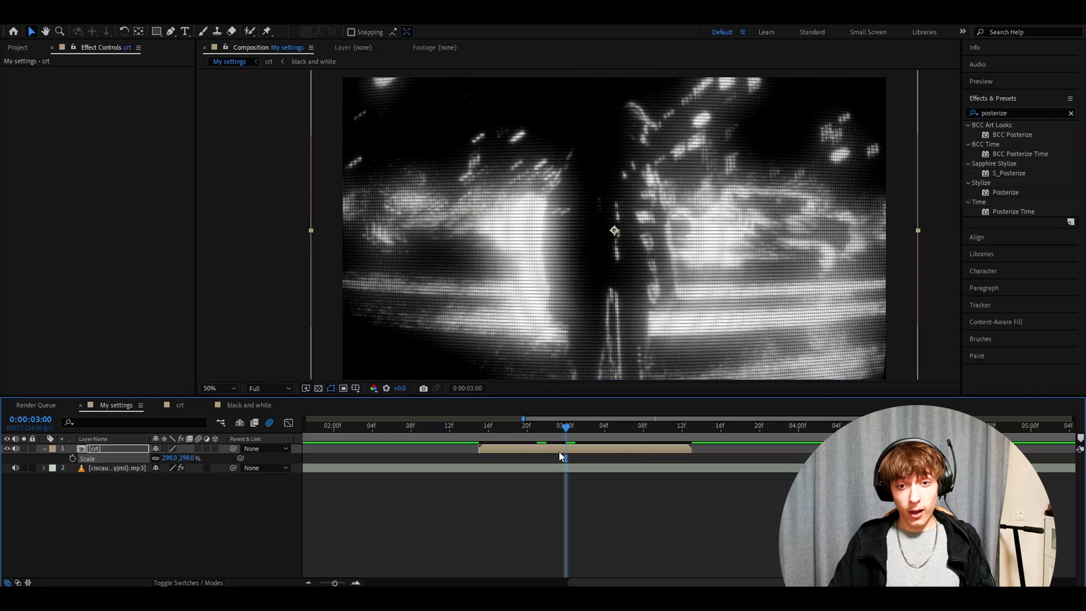
- Copy how does he does it.mp4 from the black and white precomp into My settings above the mp3 layer
{"action": "left_click", "coordinate": [556, 452]}
{"action": "double_click", "coordinate": [556, 452]}
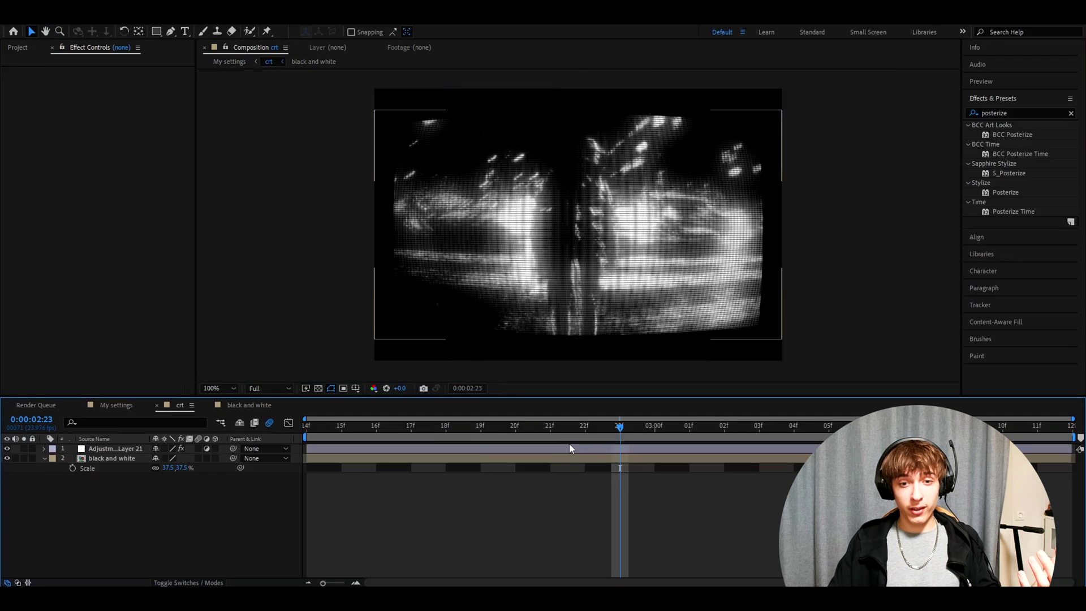
{"action": "double_click", "coordinate": [421, 460]}
{"action": "left_click", "coordinate": [85, 459]}
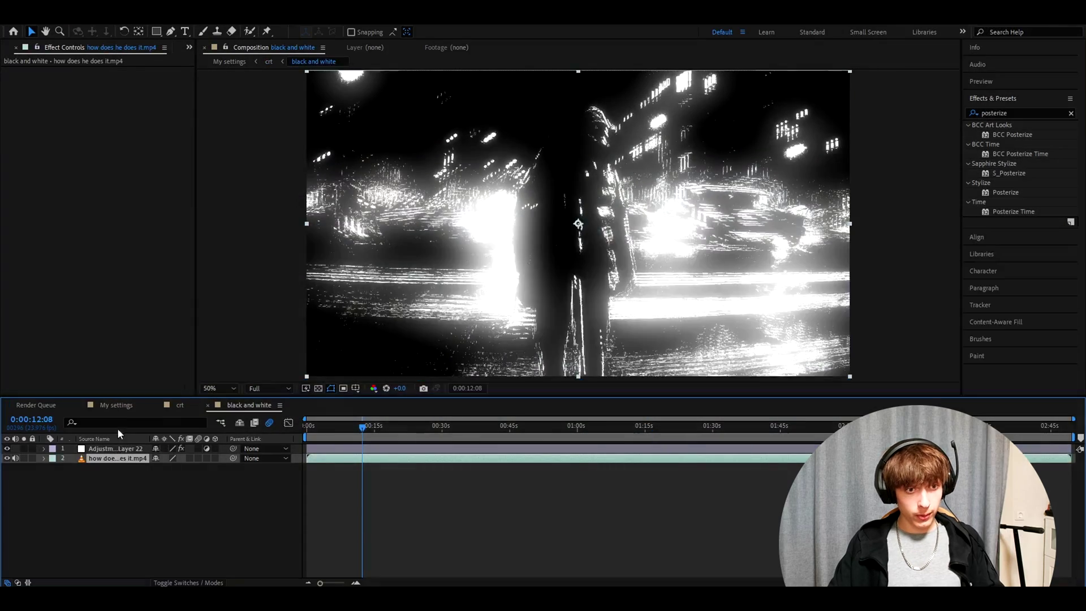
{"action": "left_click", "coordinate": [116, 405]}
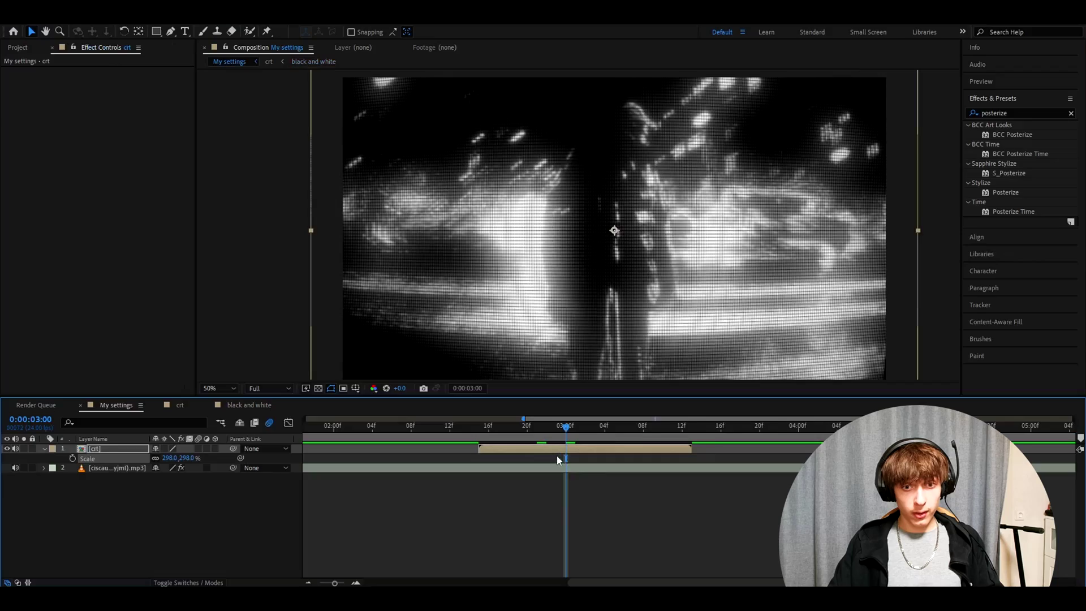
{"action": "left_click", "coordinate": [617, 468]}
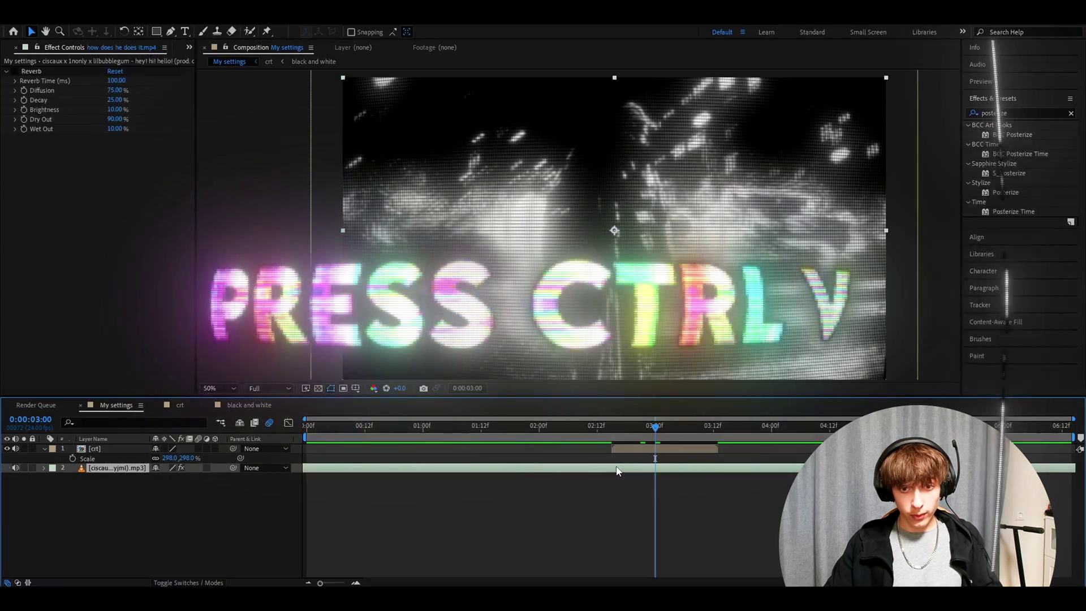
{"action": "key", "text": "ctrl+v"}
{"action": "left_click", "coordinate": [674, 428]}
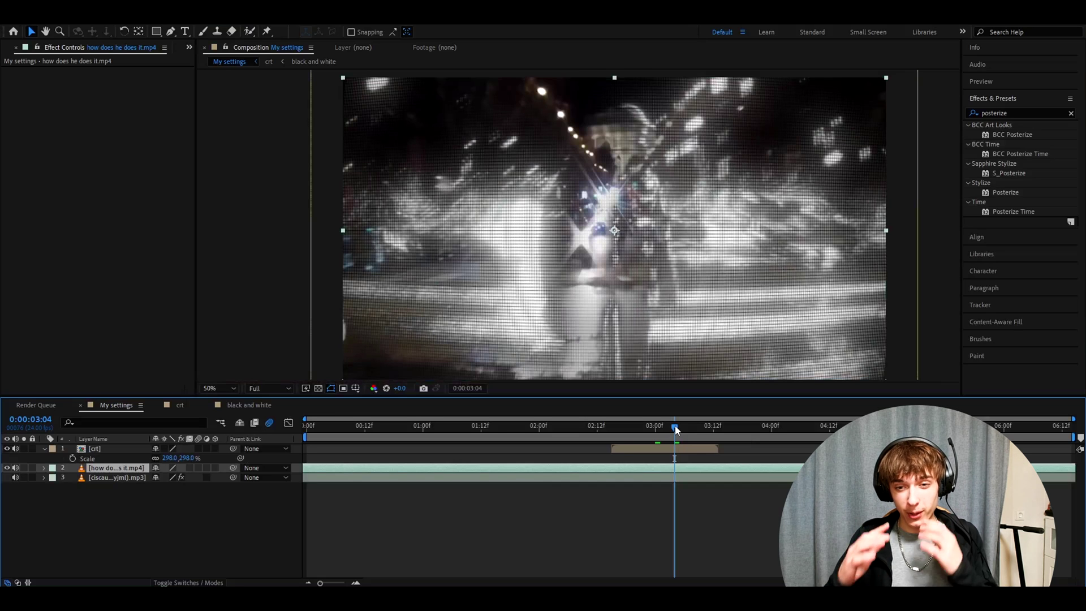
{"action": "double_click", "coordinate": [686, 446]}
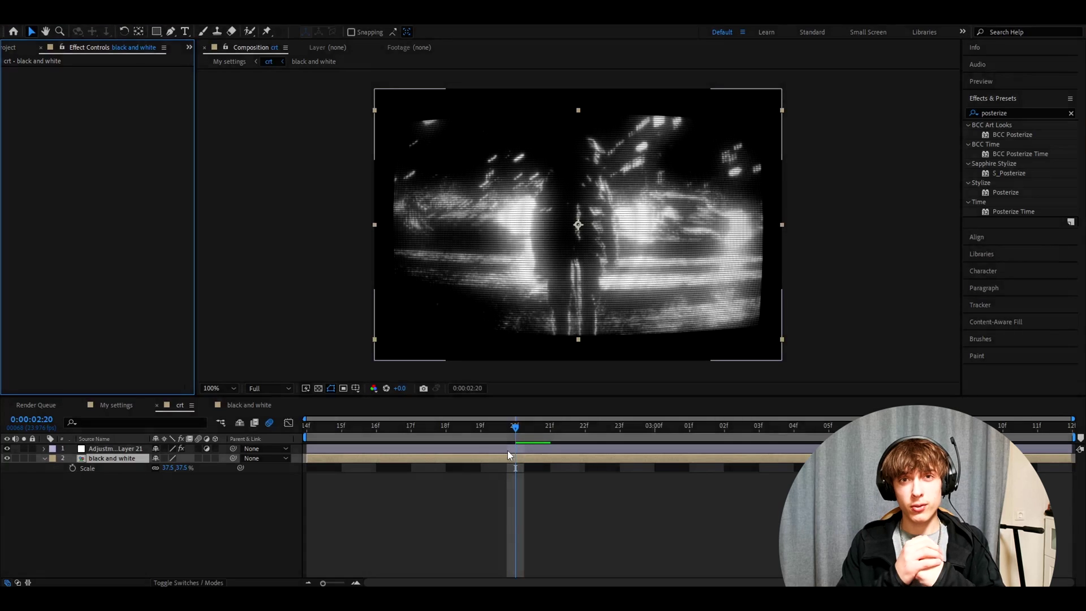
- In the black and white comp, add a new adjustment layer on top and hide Adjustment Layer 22
{"action": "left_click", "coordinate": [240, 405]}
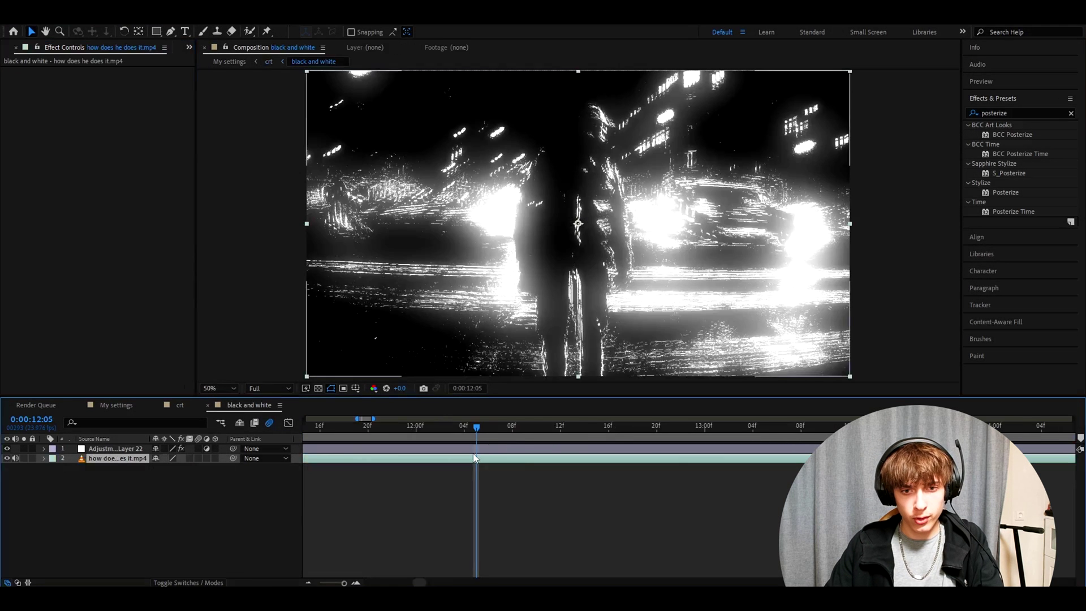
{"action": "left_click", "coordinate": [85, 449]}
{"action": "key", "text": "ctrl+alt+y"}
{"action": "left_click", "coordinate": [6, 458]}
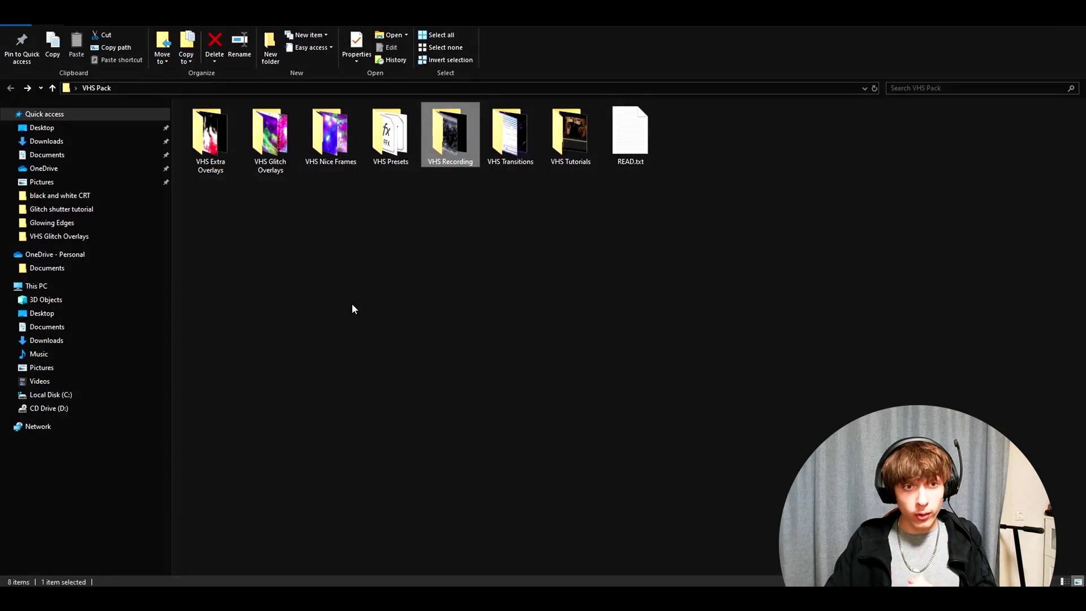
- Look through the VHS Glitch Overlays, VHS Recording and VHS Tutorials folders
{"action": "double_click", "coordinate": [271, 136]}
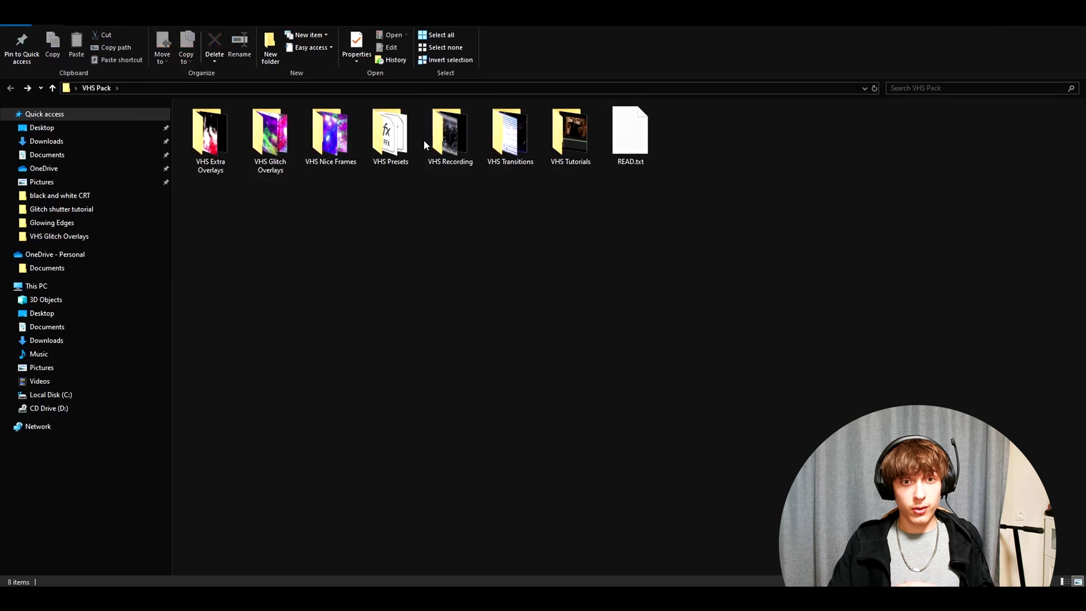
{"action": "double_click", "coordinate": [447, 133]}
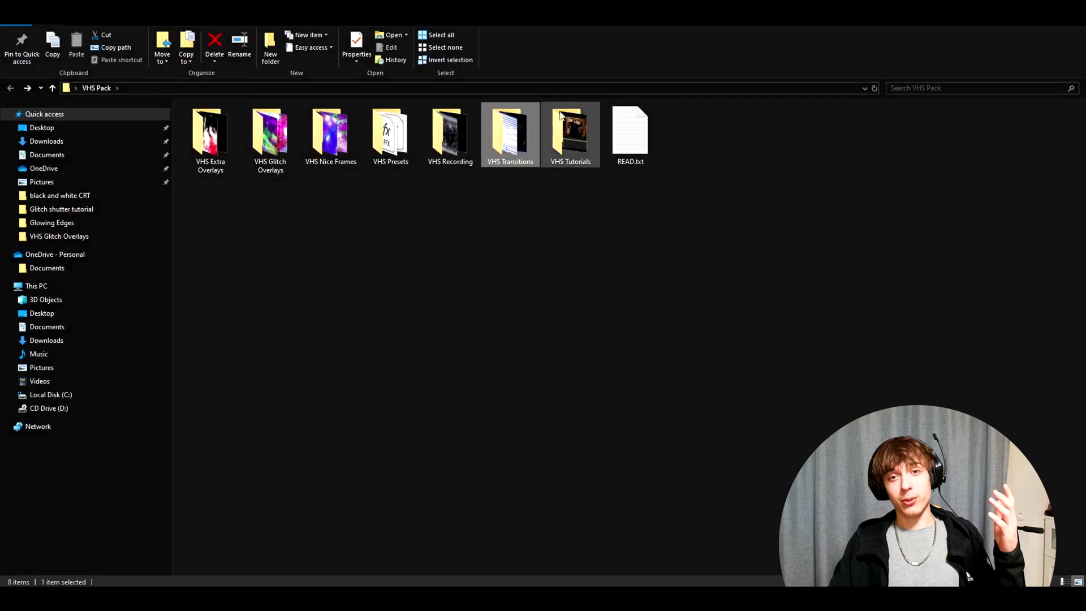
{"action": "double_click", "coordinate": [566, 129]}
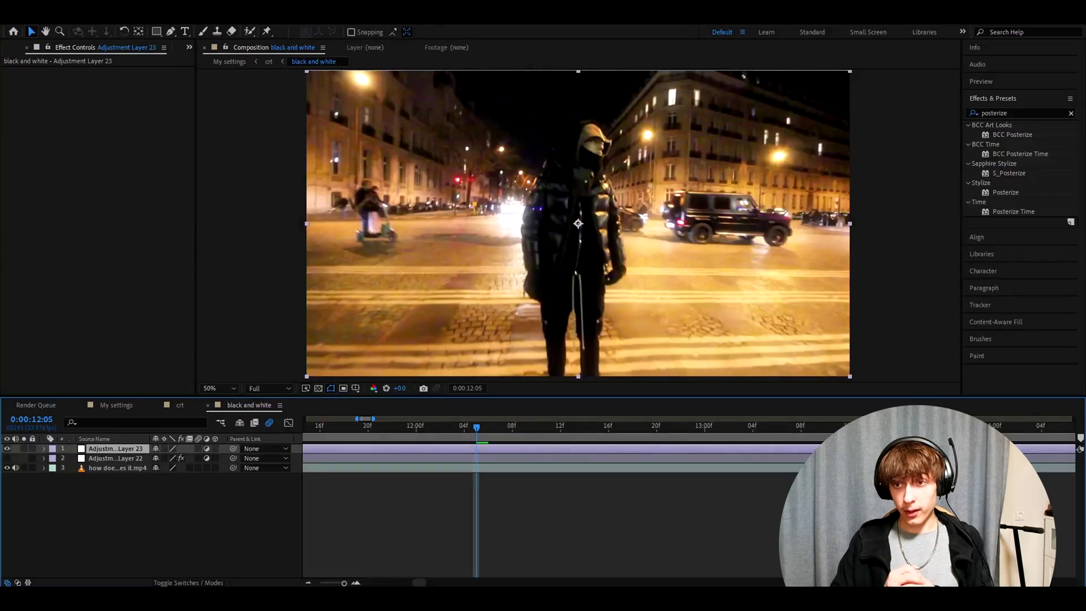
- Apply VHS Effect 2 to the top adjustment layer and preview the tint in My settings
{"action": "key", "text": "ctrl+f"}
{"action": "type", "text": "vhs "}
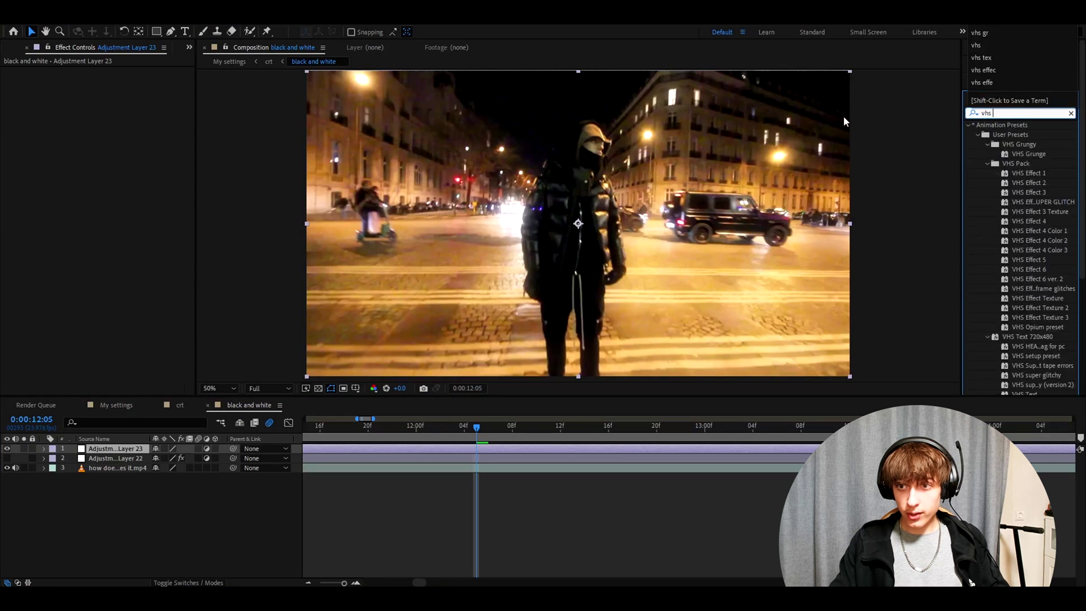
{"action": "type", "text": "effec"}
{"action": "left_click_drag", "start_coordinate": [1028, 163], "coordinate": [481, 449]}
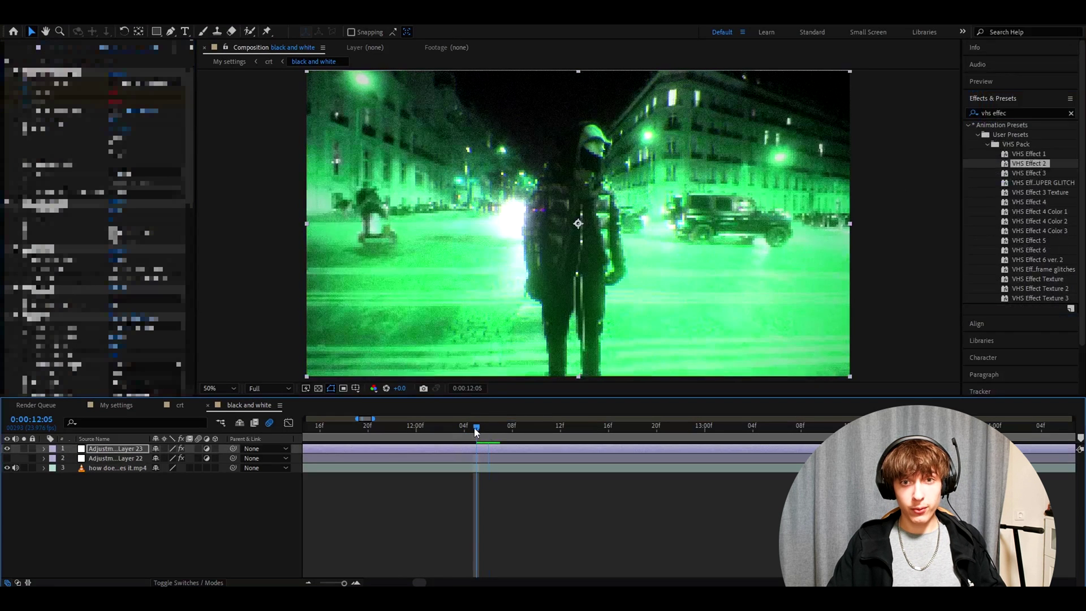
{"action": "left_click", "coordinate": [119, 407]}
{"action": "left_click_drag", "start_coordinate": [651, 429], "coordinate": [692, 416]}
- Replace it with a fresh adjustment layer carrying VHS Effect 4 and preview the purple tint
{"action": "left_click", "coordinate": [257, 406]}
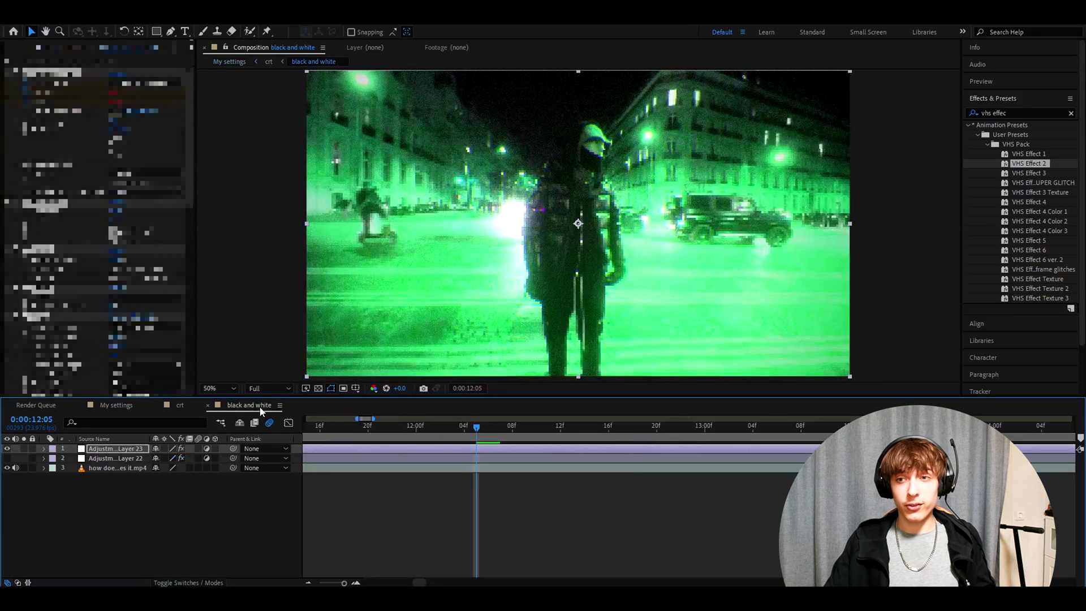
{"action": "key", "text": "Delete"}
{"action": "key", "text": "ctrl+alt+y"}
{"action": "left_click_drag", "start_coordinate": [1039, 202], "coordinate": [116, 450]}
{"action": "left_click", "coordinate": [123, 406]}
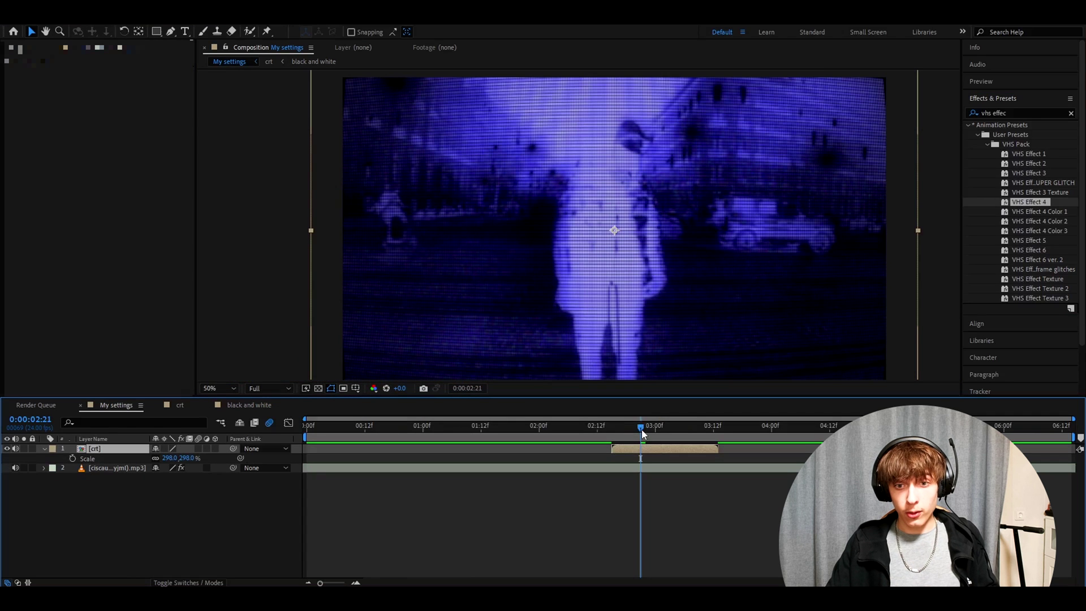
{"action": "left_click_drag", "start_coordinate": [646, 428], "coordinate": [659, 430]}
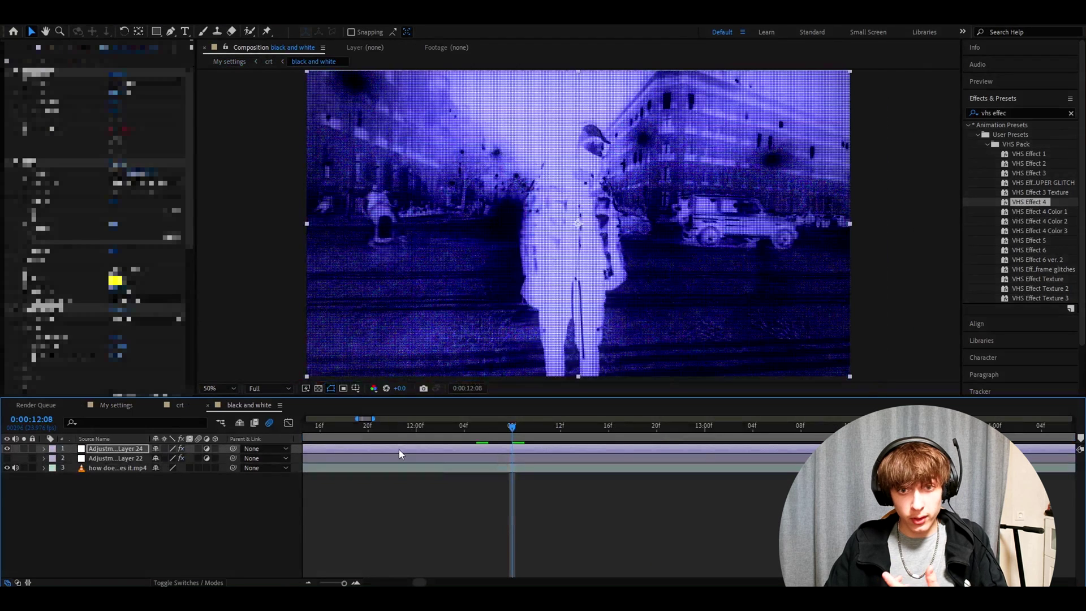
- Delete the VHS Effect 4 adjustment layer from the black and white comp
{"action": "key", "text": "Delete"}
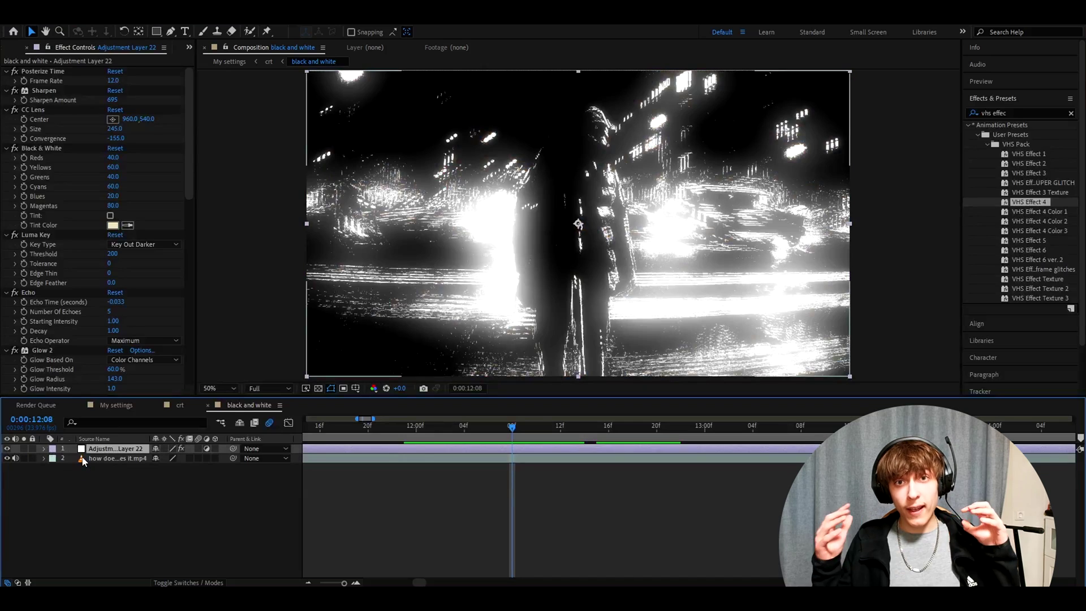